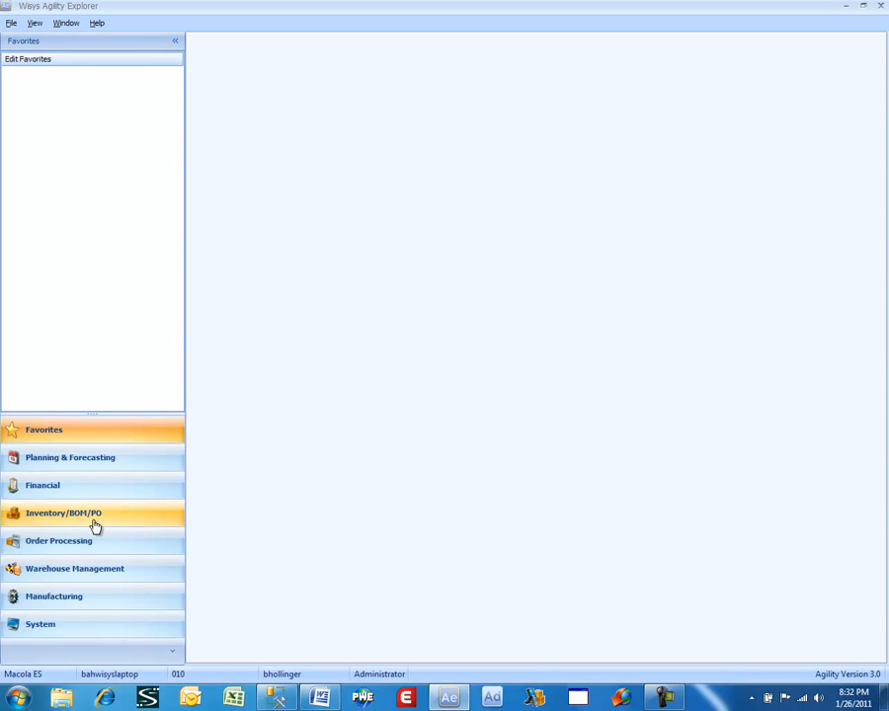
- Open the IM Inventory Master List view from the Inventory/BOM/PO views
click(96, 527)
click(104, 124)
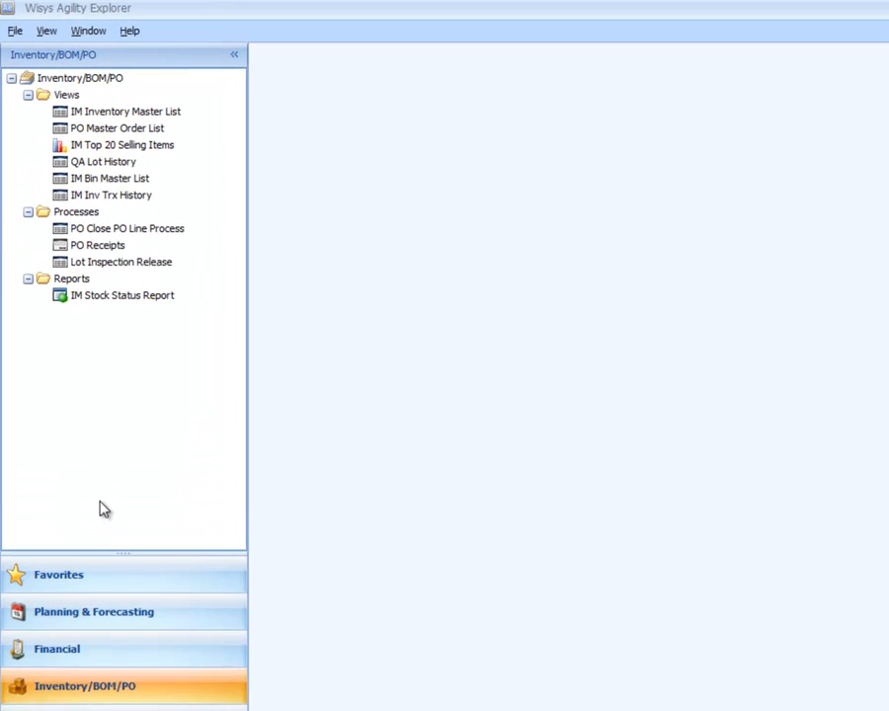
click(125, 134)
click(122, 115)
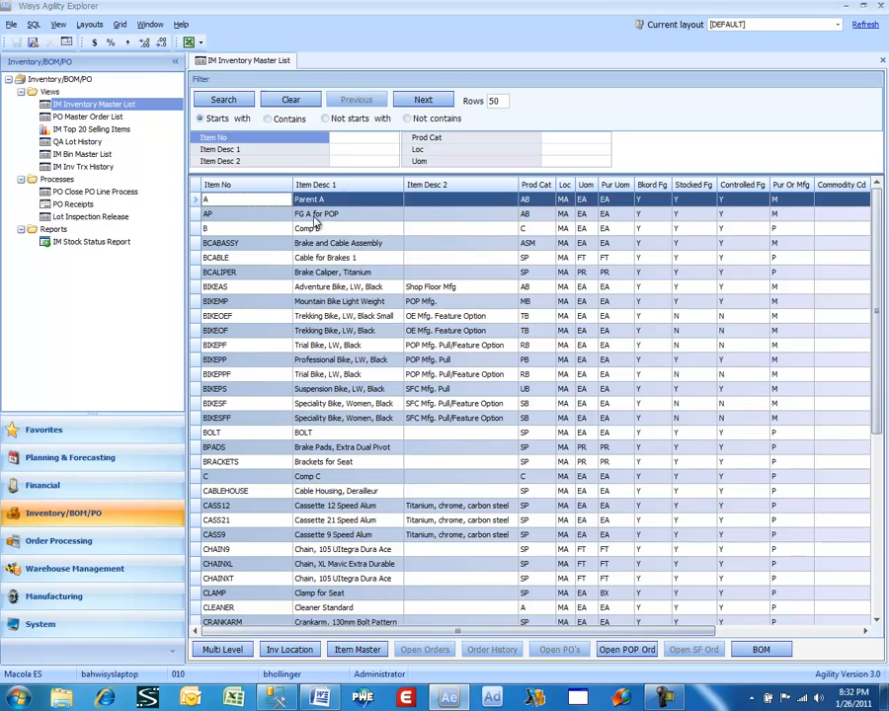
- Search the inventory list for item numbers starting with BIKES
click(335, 138)
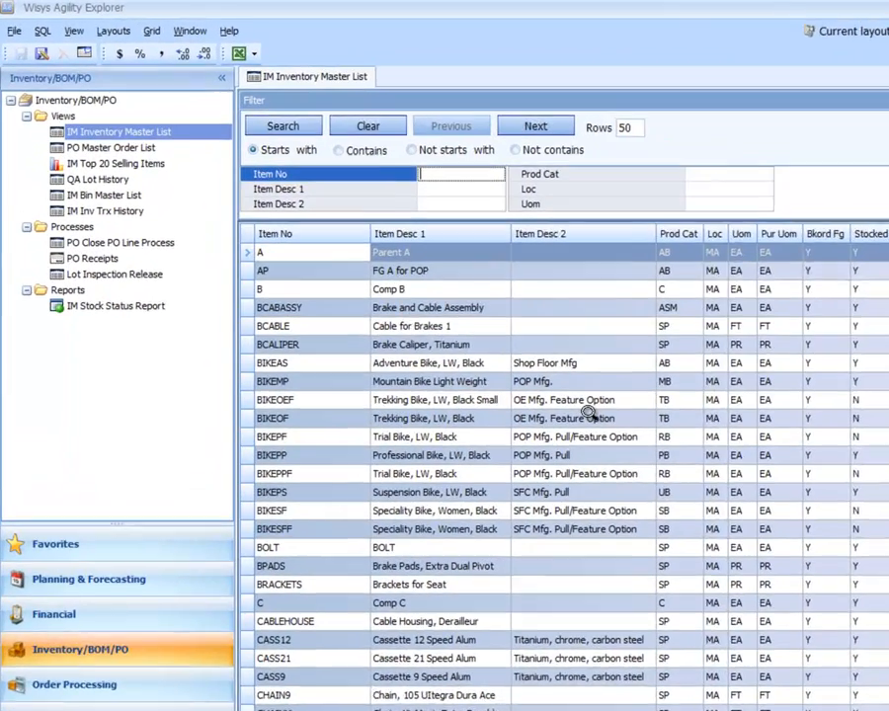
text(BI)
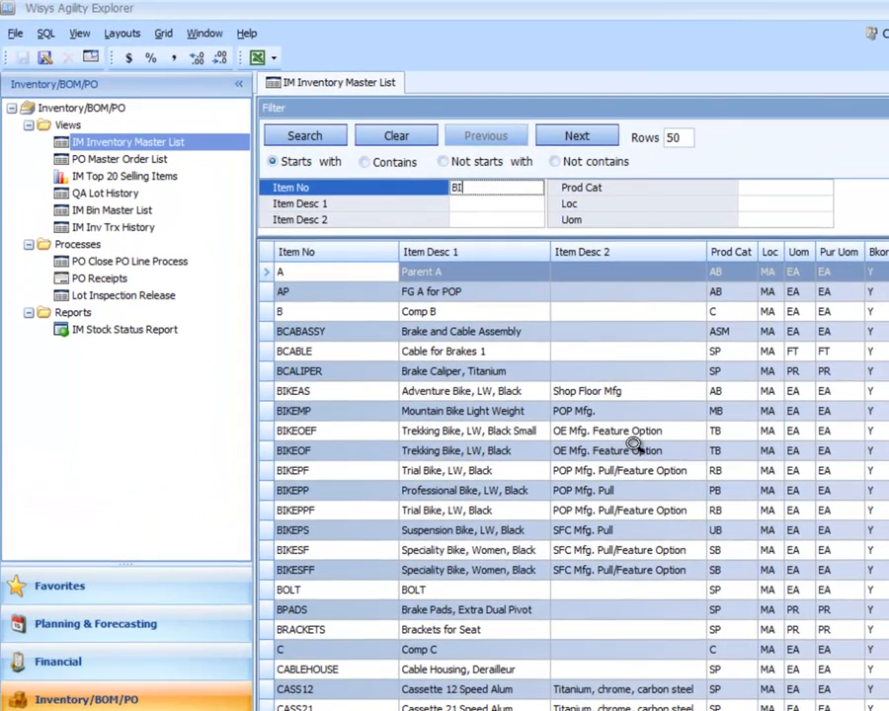
text(KES)
key(Return)
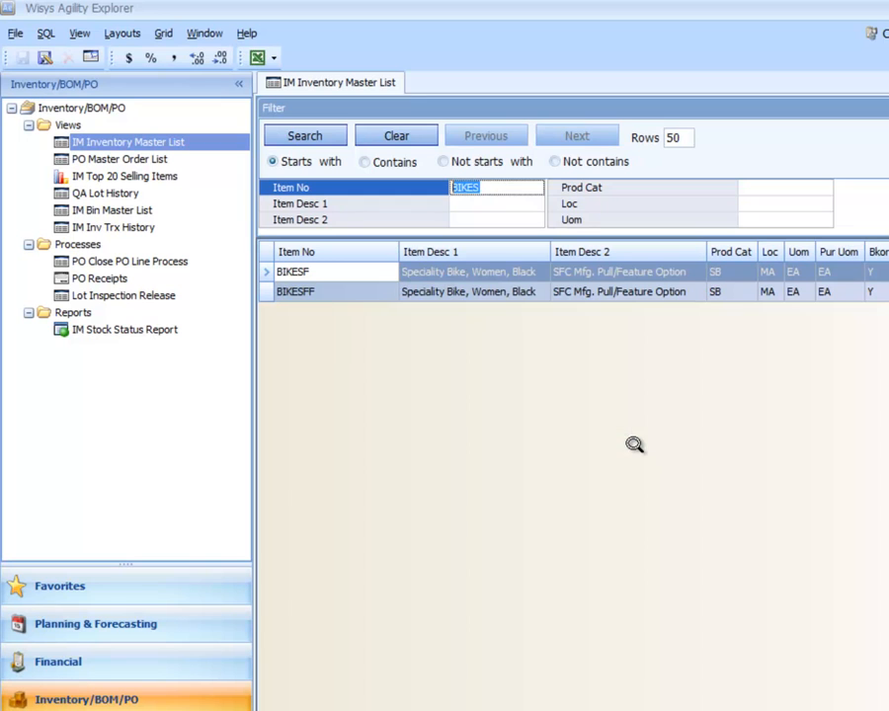
- Search the inventory list for item numbers starting with BIKE
text(0)
key(BackSpace)
text(BIKE)
key(Return)
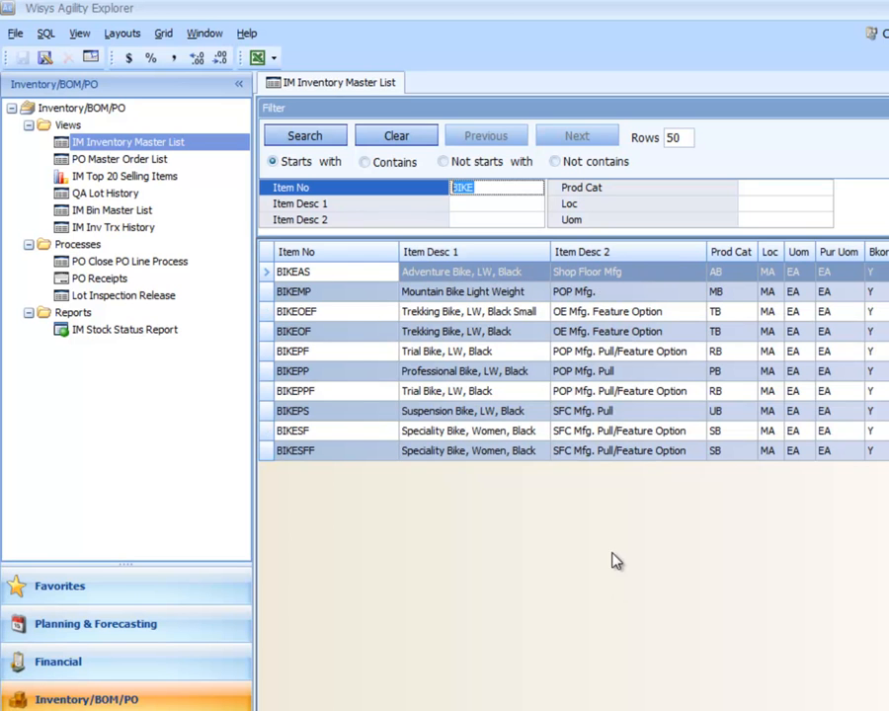
- View the indented bill of materials for item BIKEPP and close it
click(344, 374)
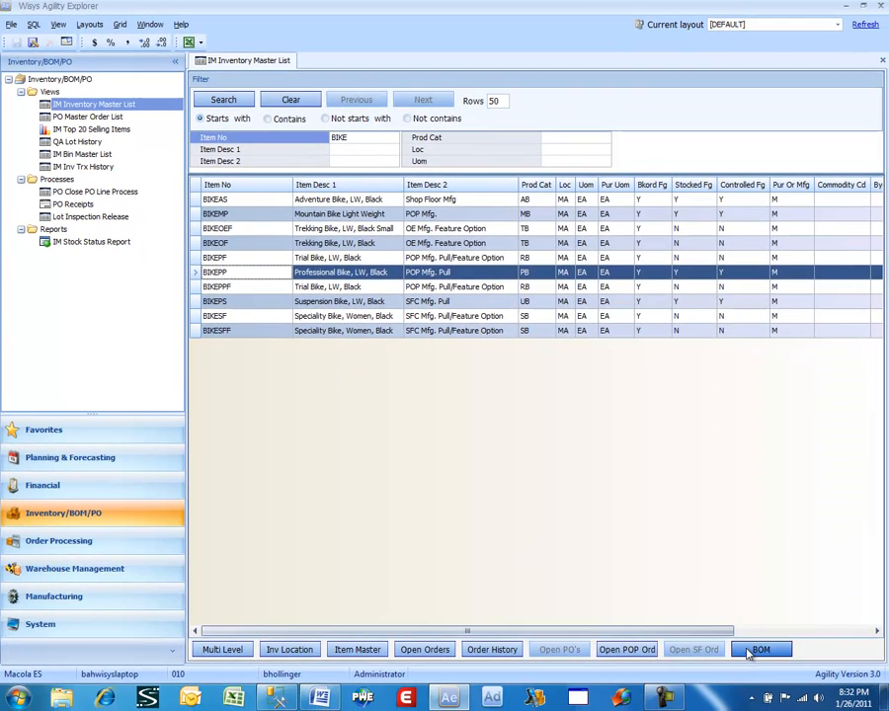
click(748, 650)
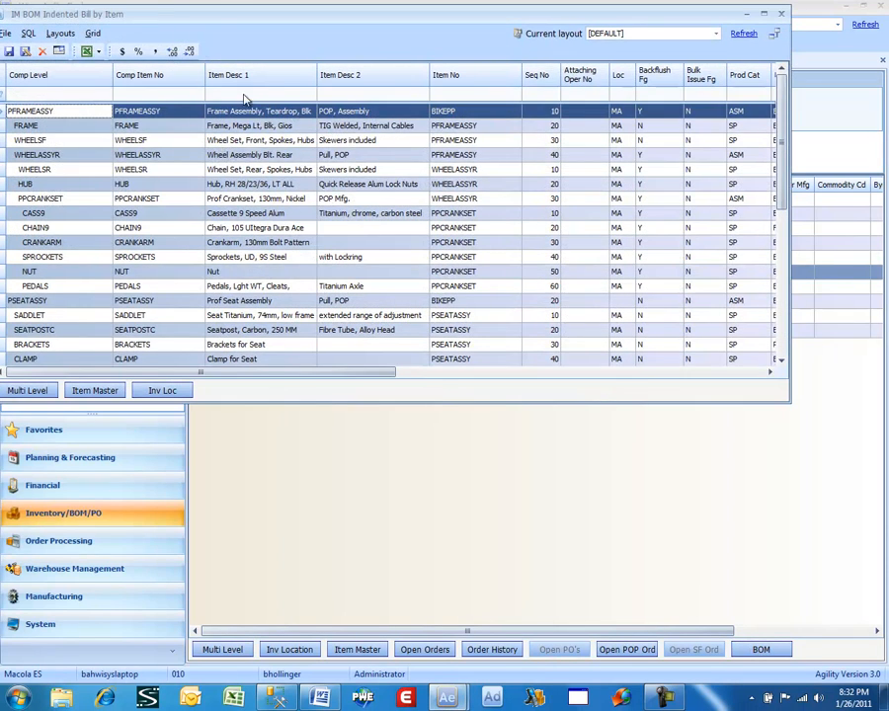
drag(218, 15, 283, 77)
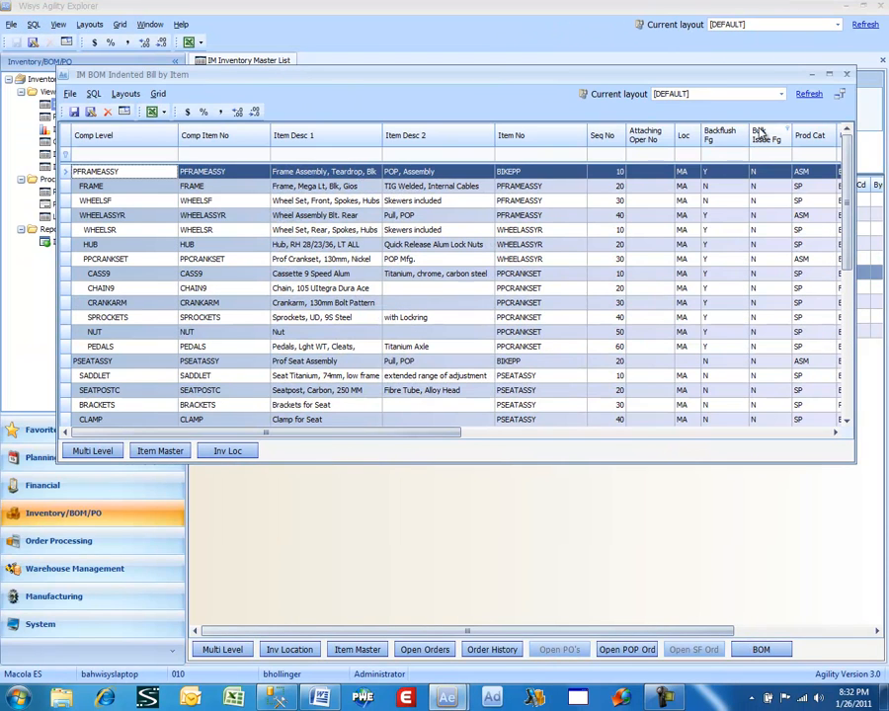
click(847, 75)
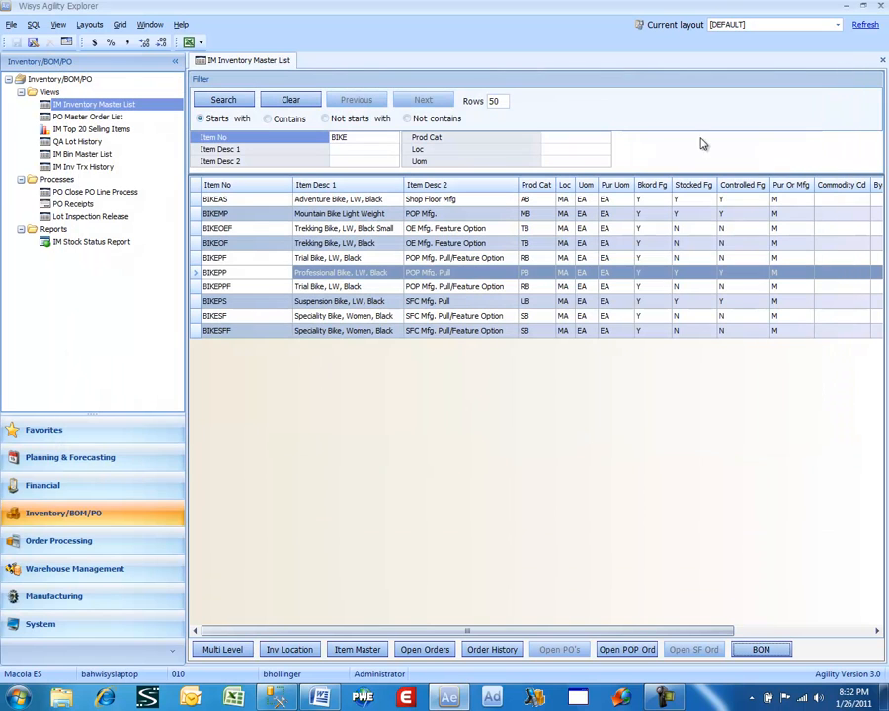
- Review BIKEPP's multi-level inventory at locations MA and CA and its item master record, closing each window
click(251, 277)
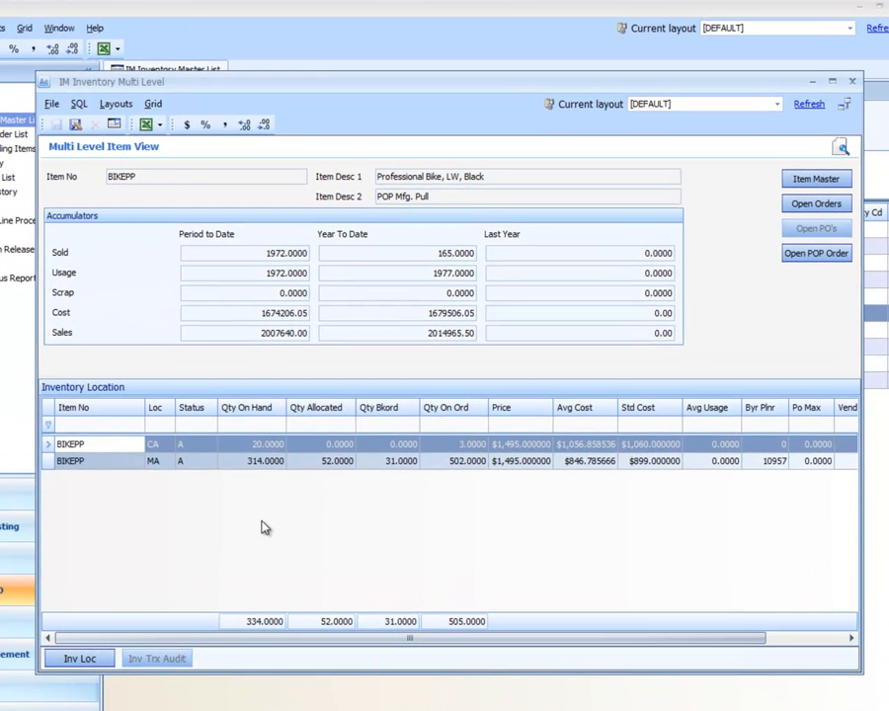
click(284, 461)
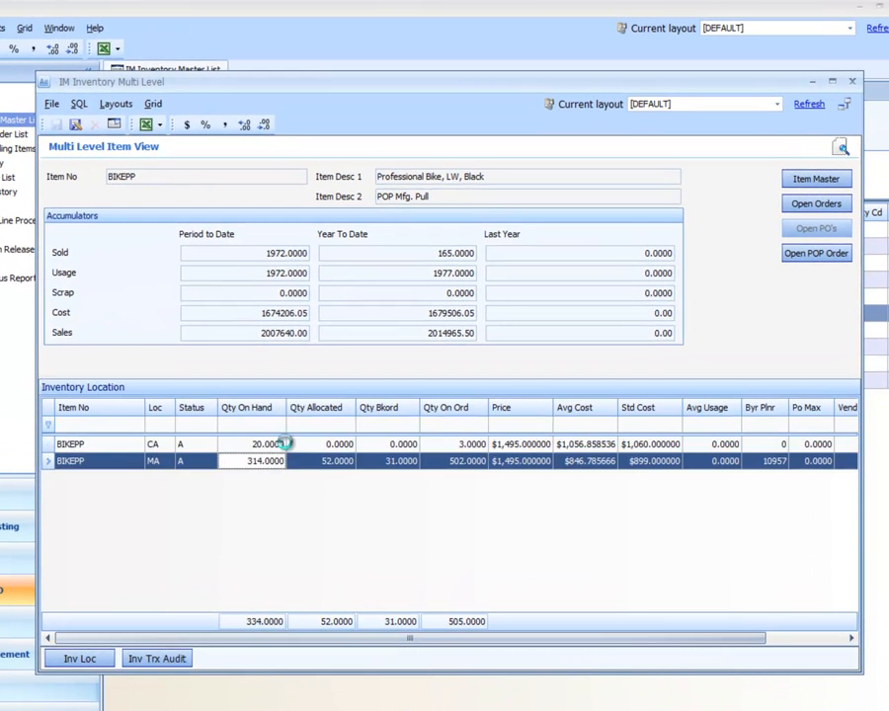
click(285, 444)
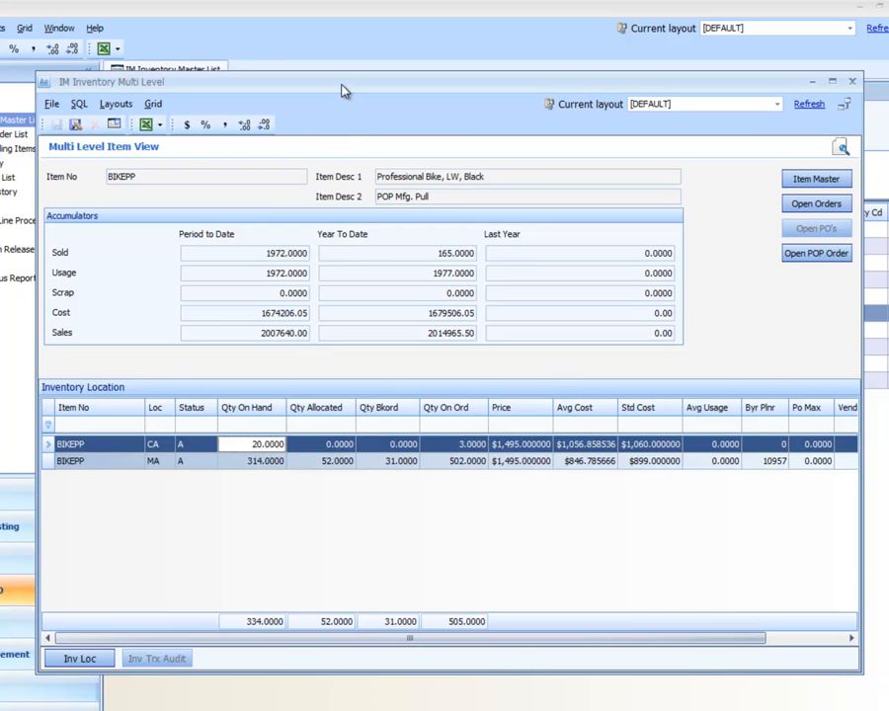
drag(346, 88, 343, 130)
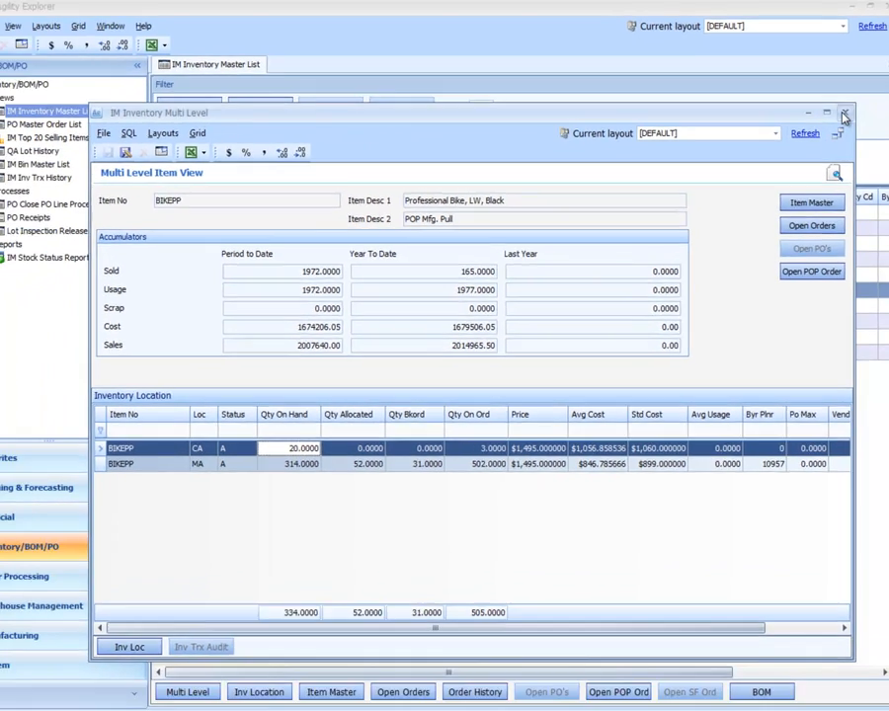
click(851, 120)
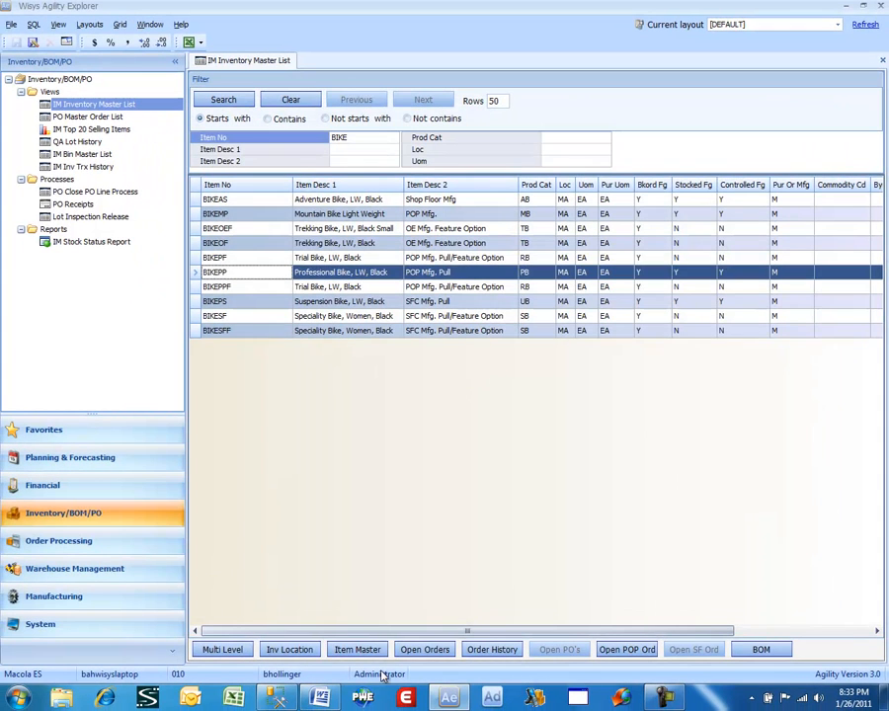
click(353, 650)
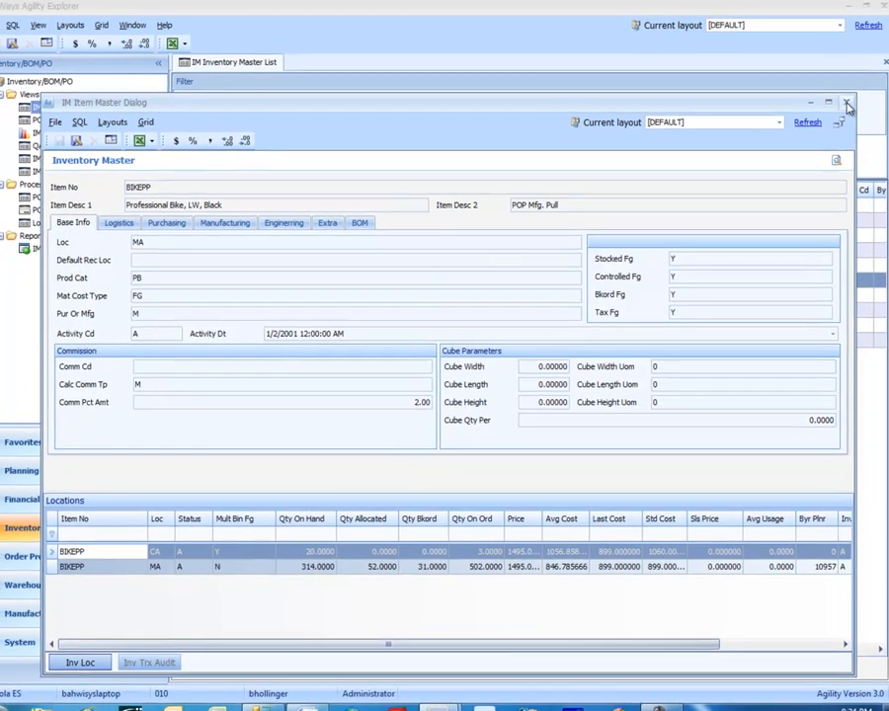
click(848, 104)
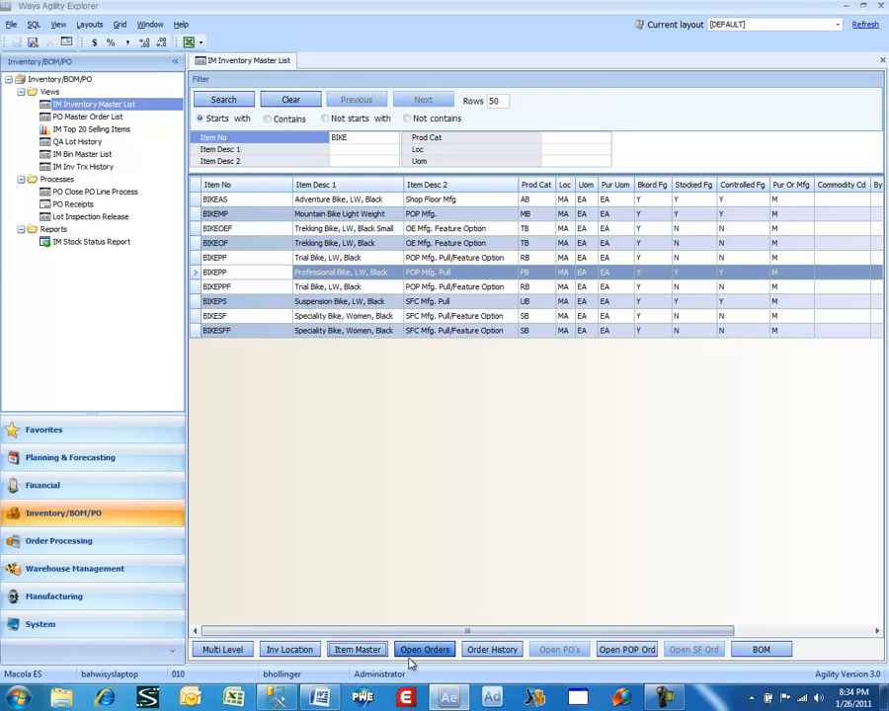
- View BIKEPP's open POP orders and the details of the first order due 4/9/2010, and close both windows
click(625, 650)
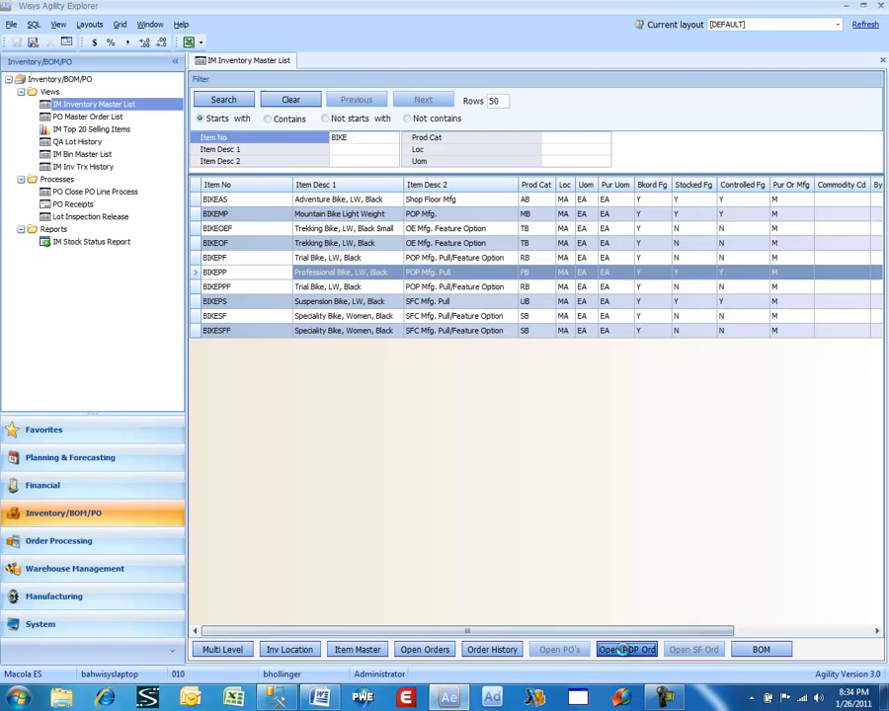
click(209, 176)
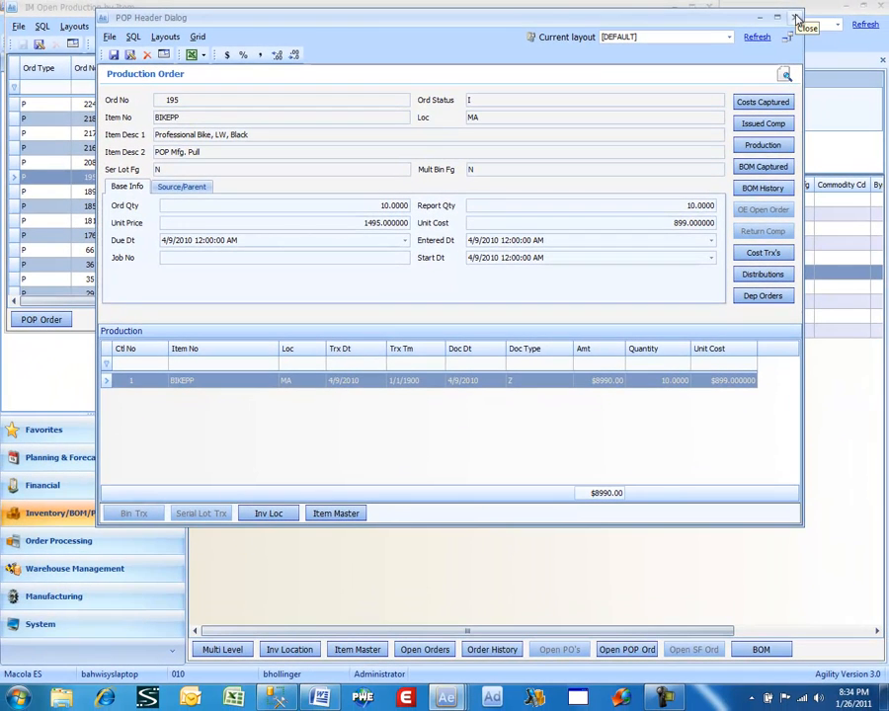
click(797, 18)
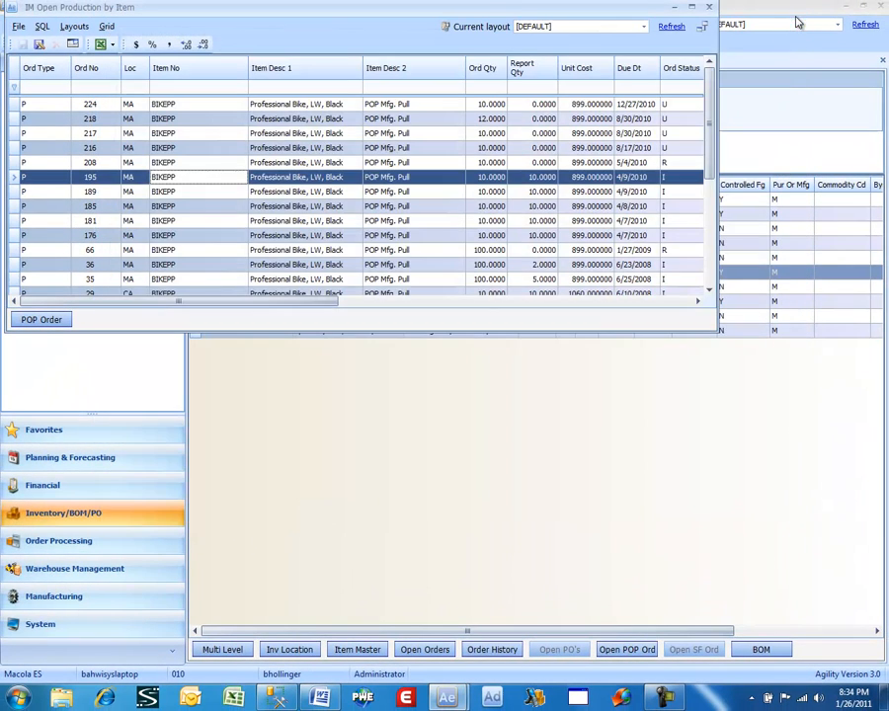
click(708, 6)
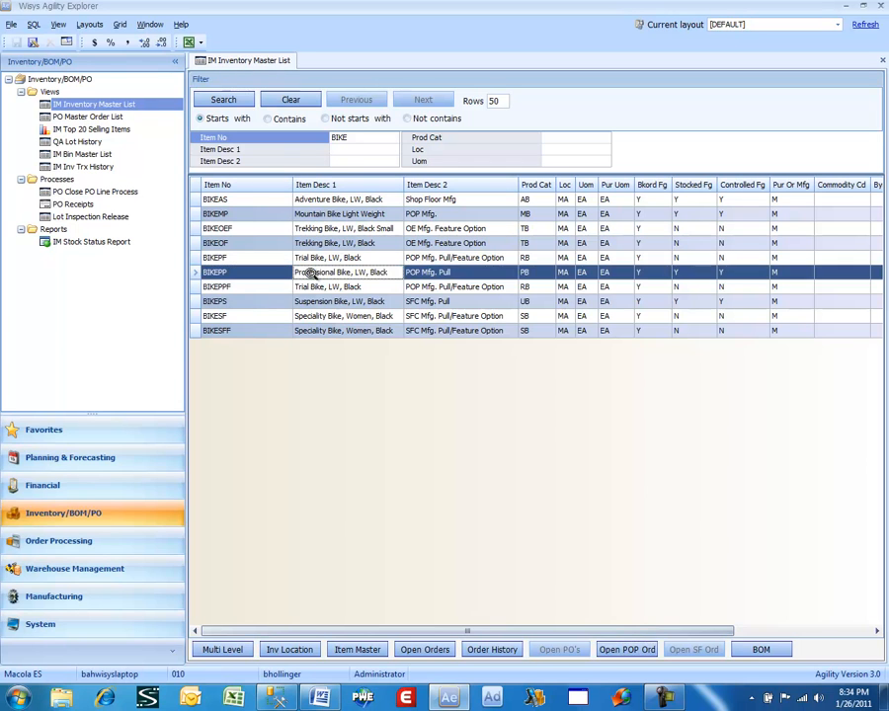
- View BIKEPP's open sales orders and the details of the first order requested for 8/30/2010, and close both windows
click(423, 650)
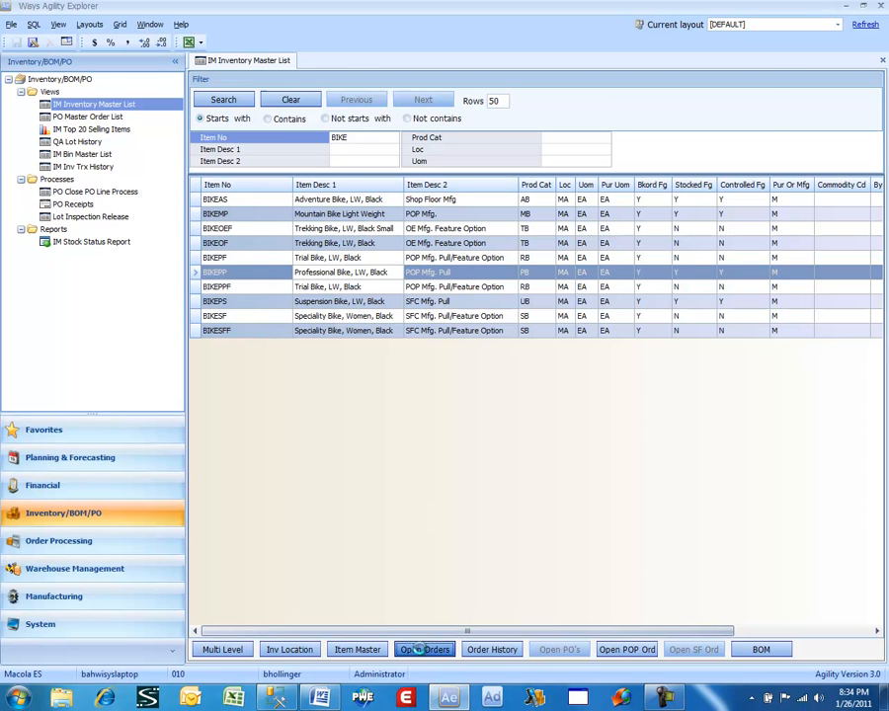
click(304, 151)
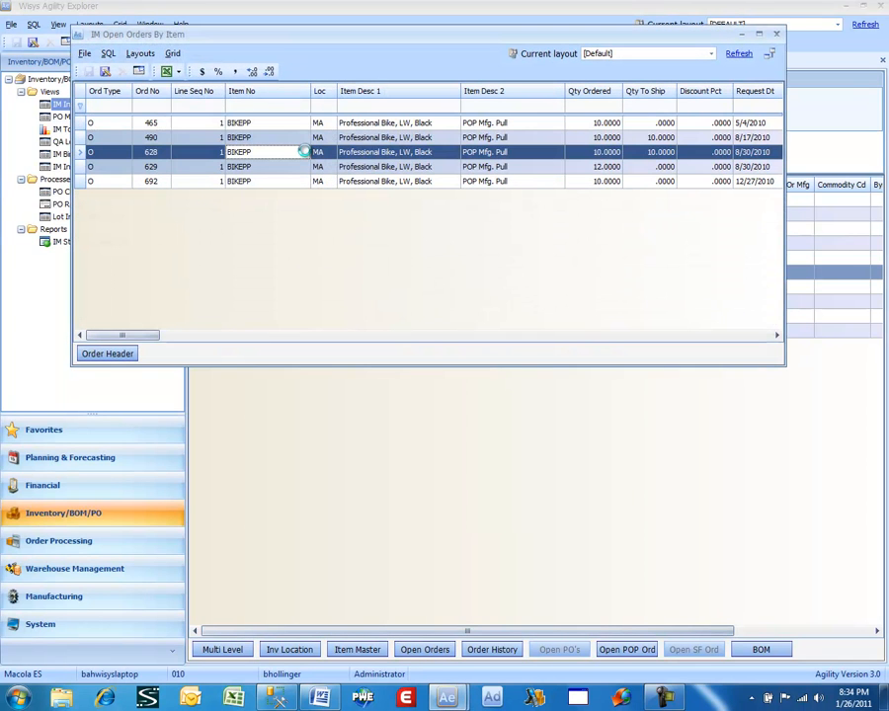
double_click(304, 152)
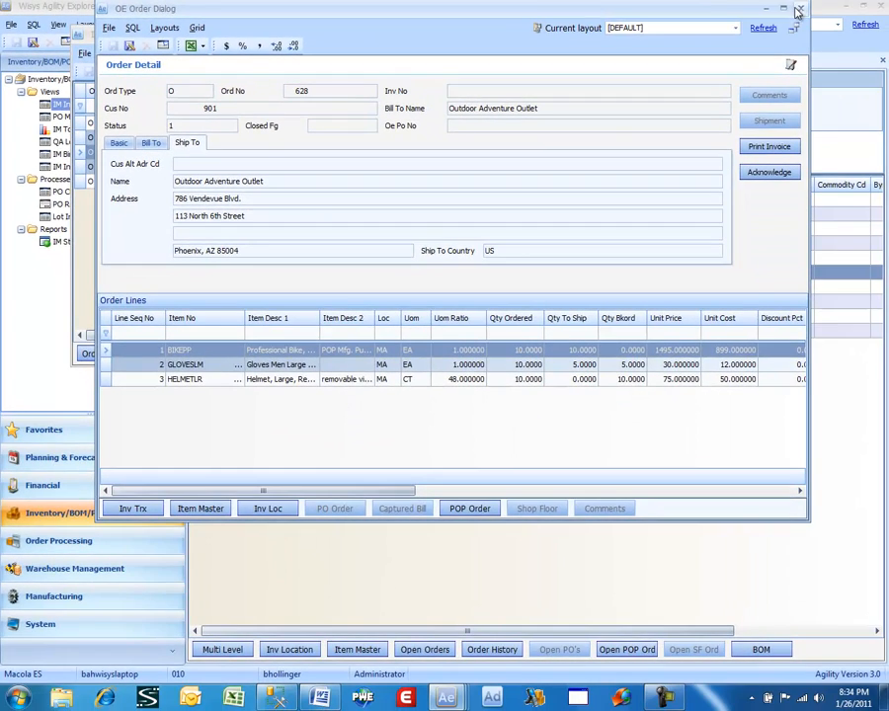
click(799, 8)
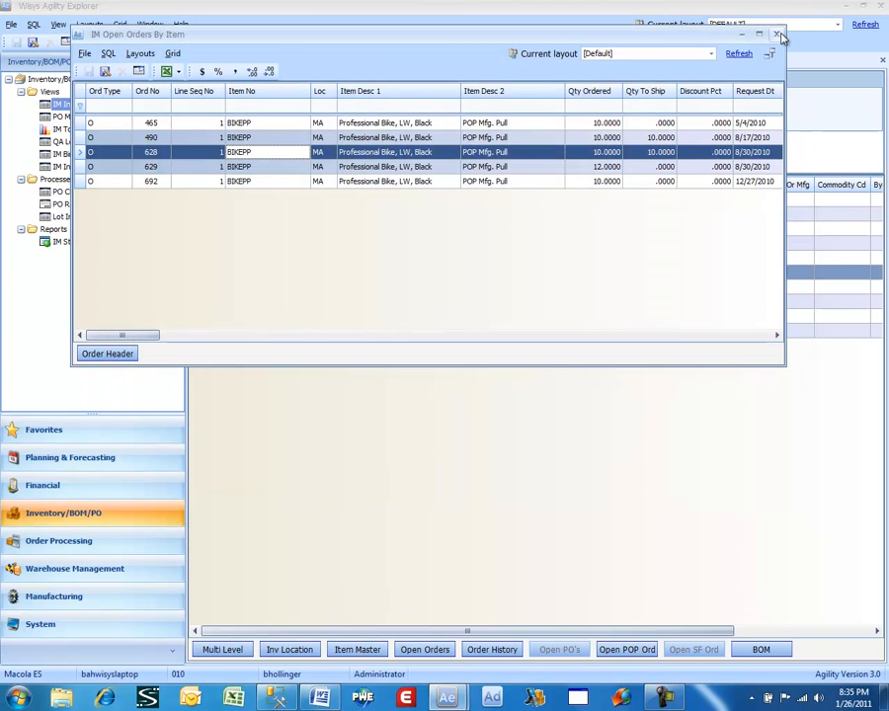
click(777, 34)
- Open the View All Agility Components list from the System utilities
click(91, 241)
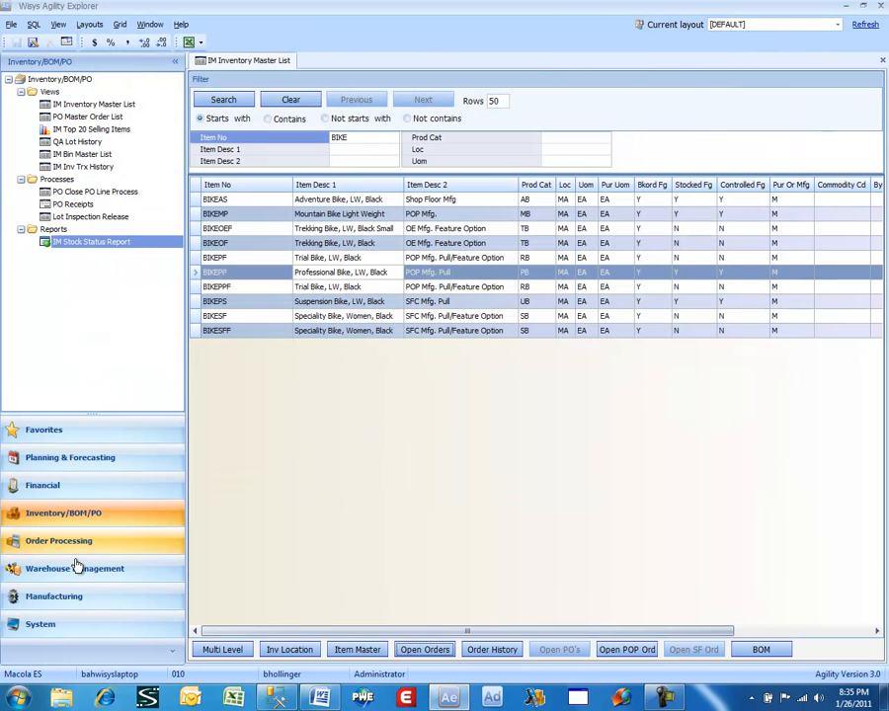
click(65, 626)
double_click(97, 166)
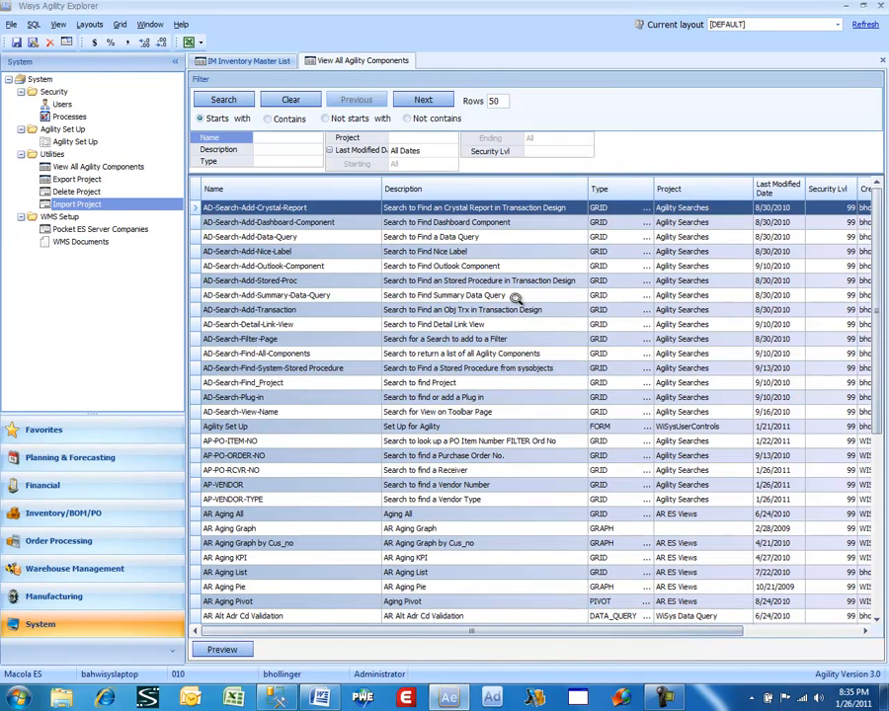
- Search the components for names starting with IM INVENT and check the security level of IM Inventory Master List
click(259, 137)
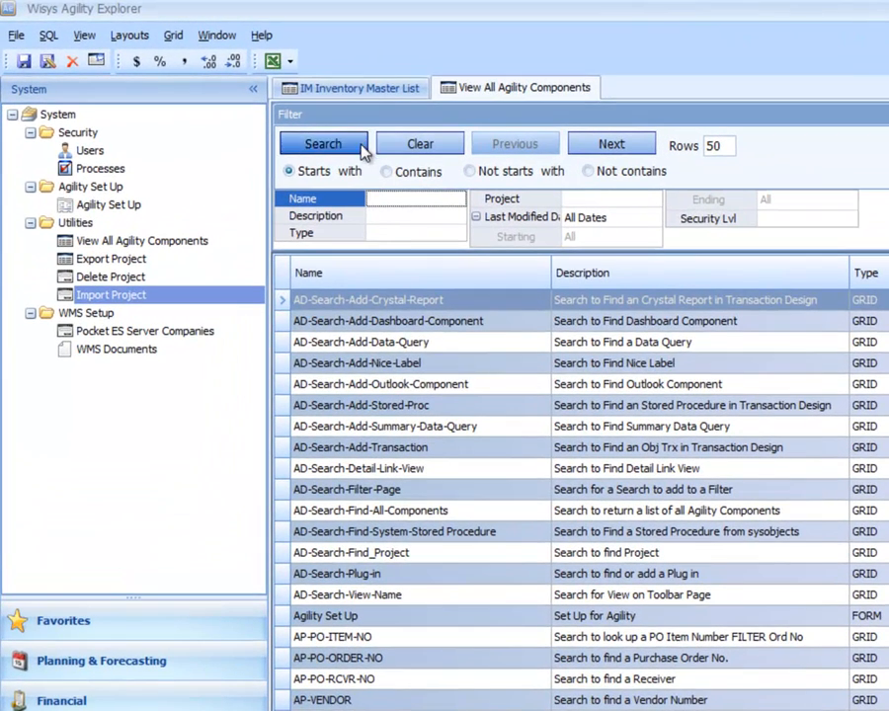
text(IM )
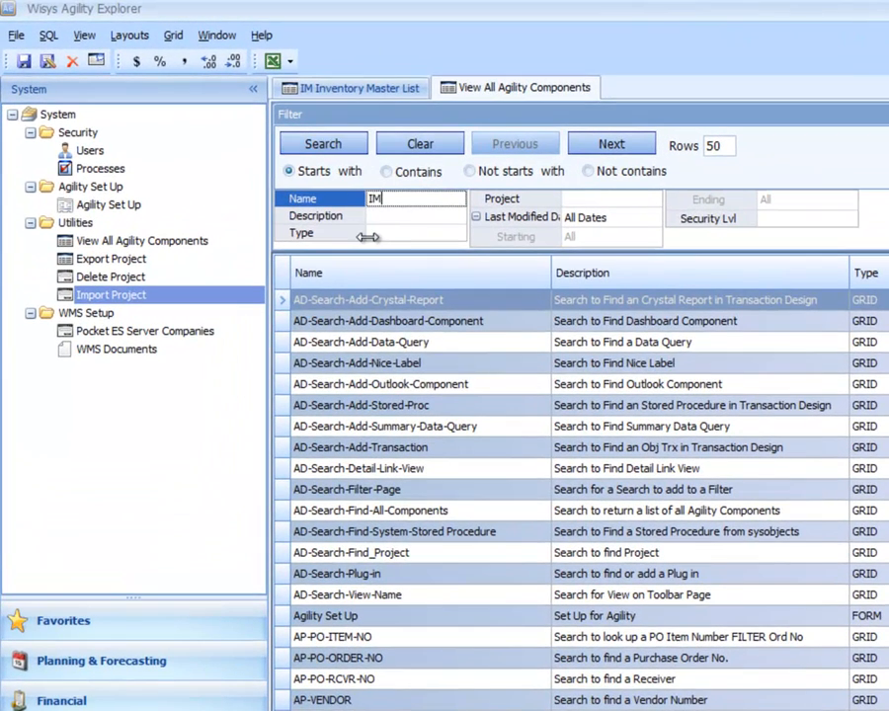
text(INVENT)
key(Return)
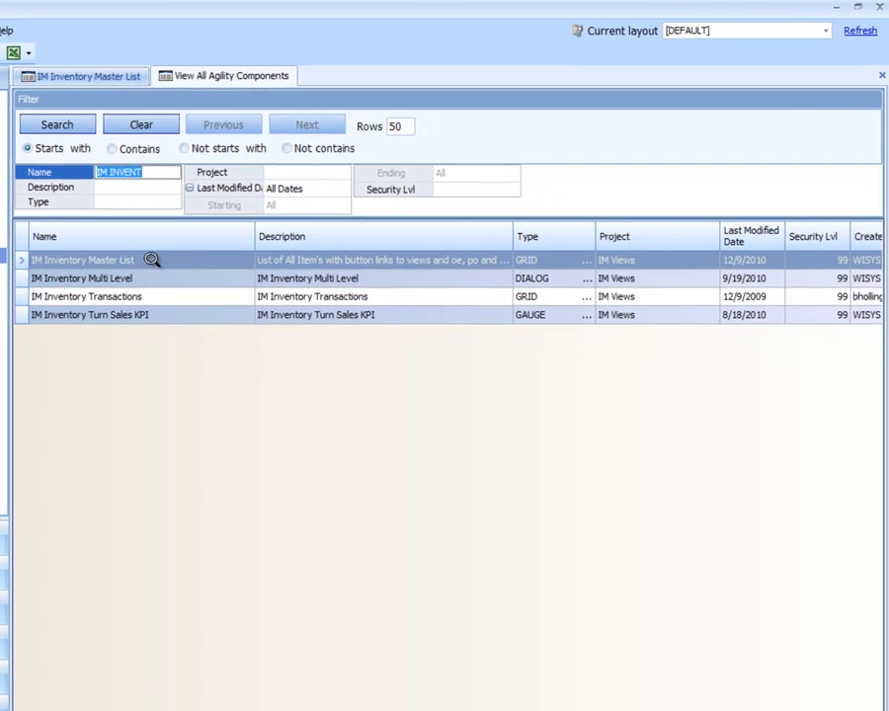
click(151, 258)
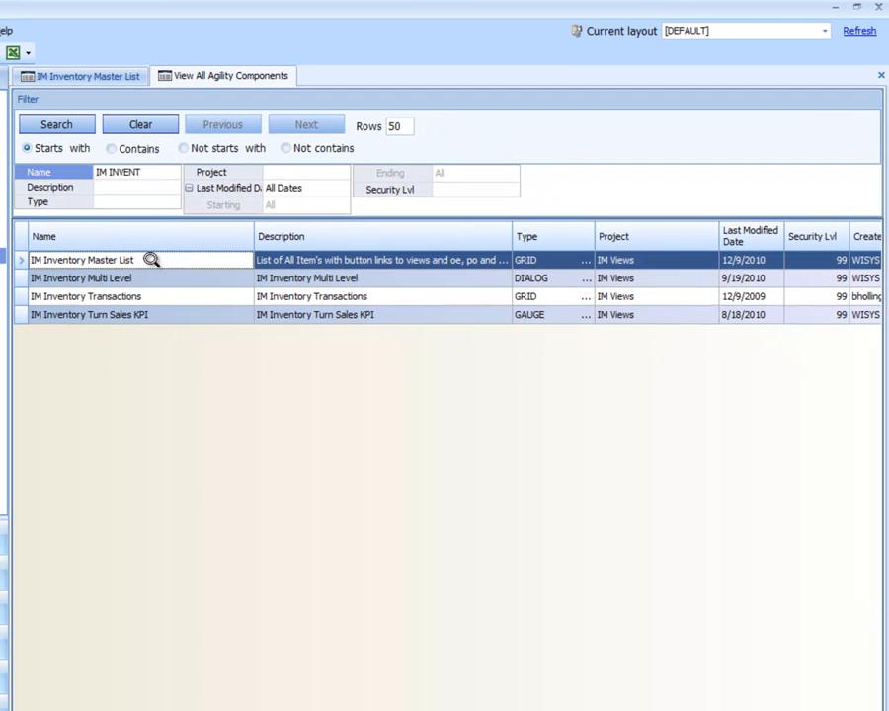
click(816, 261)
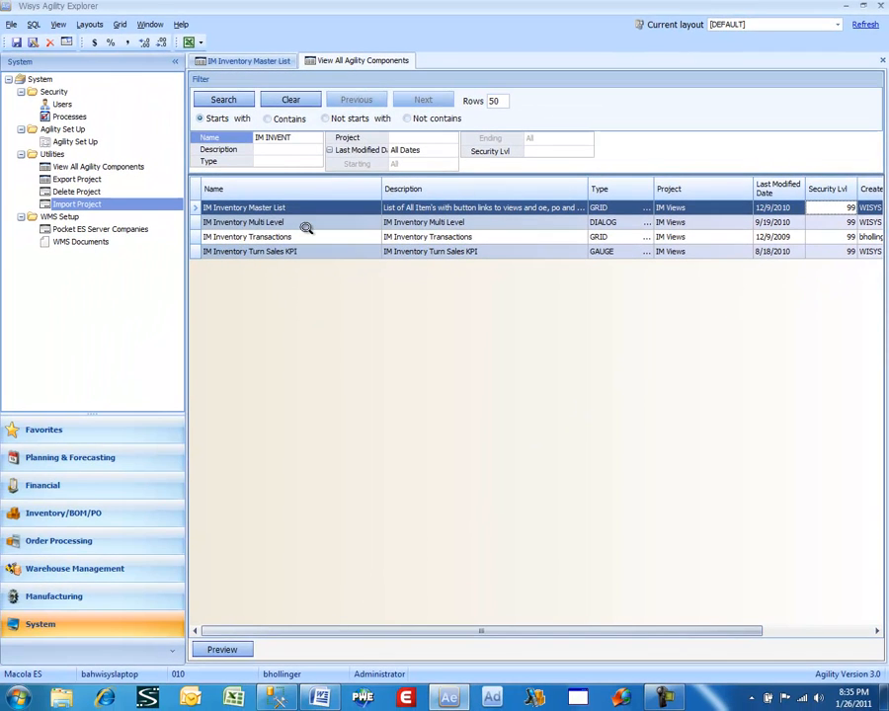
- Switch to Wisys Agility Design Studio and log in to company database 010
click(493, 698)
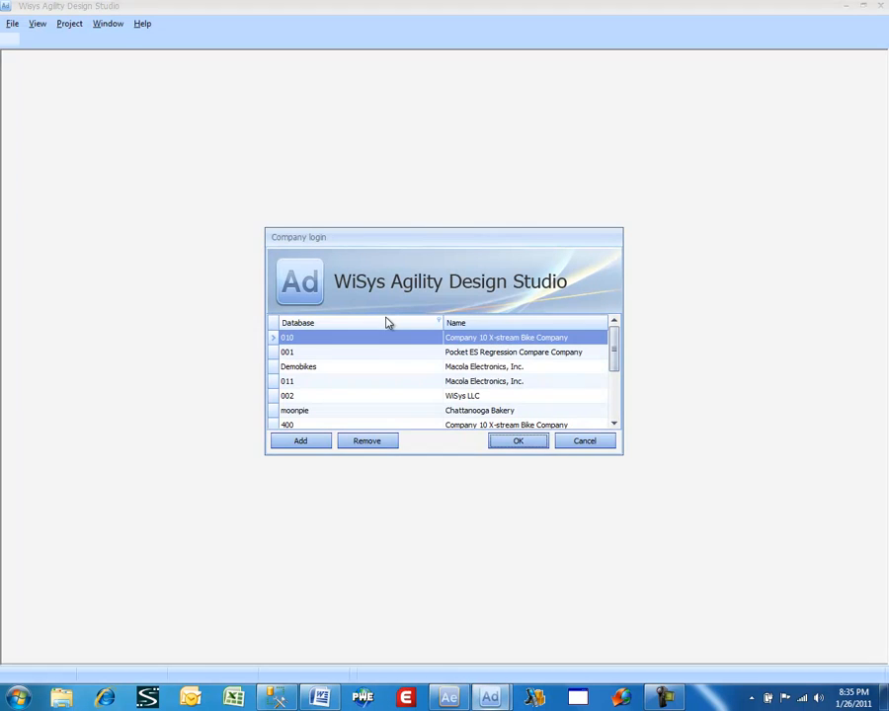
click(449, 697)
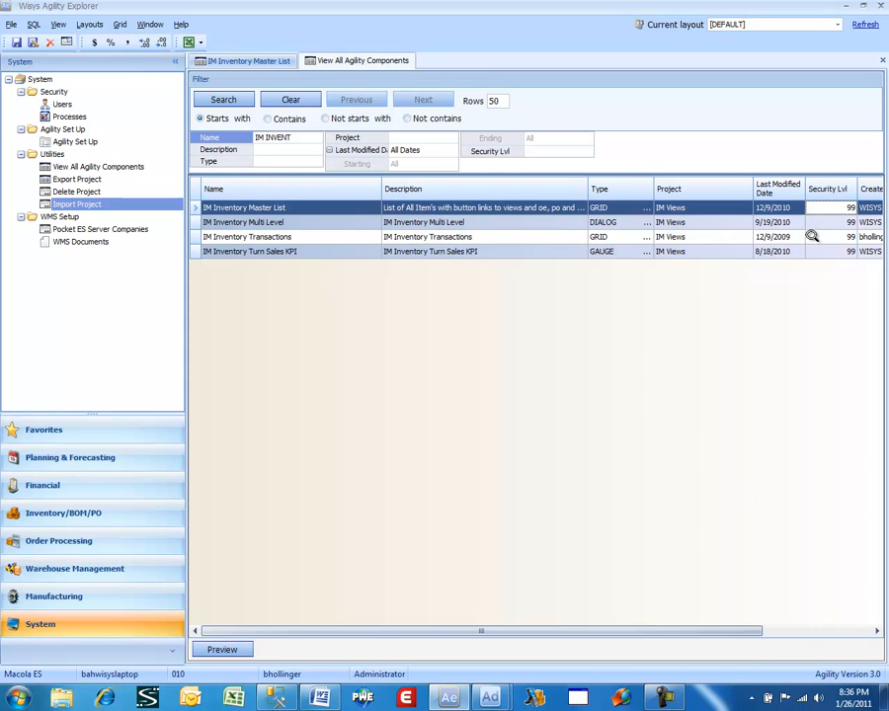
mouse_move(493, 691)
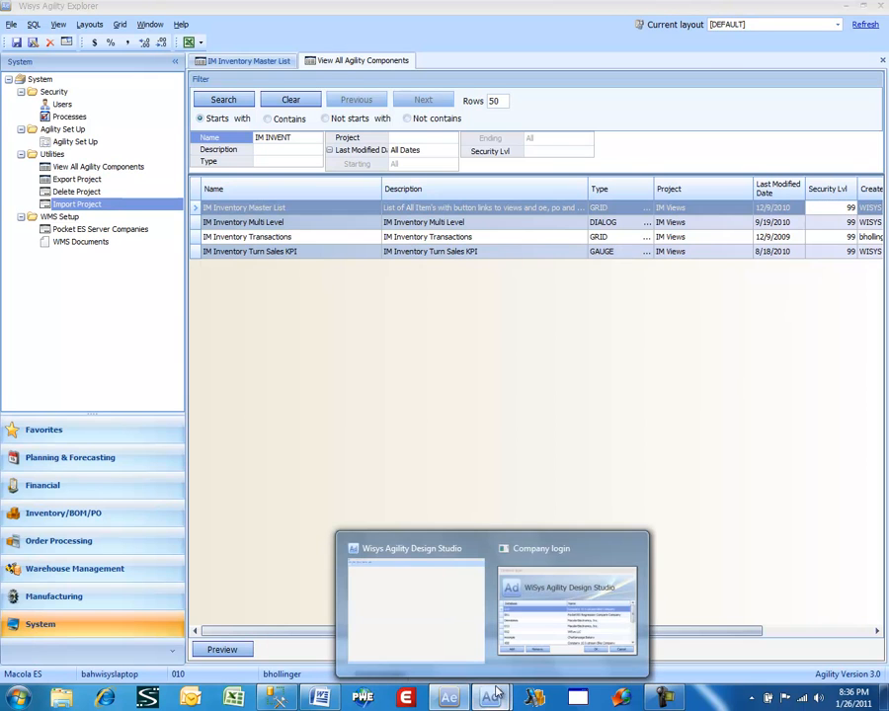
click(525, 649)
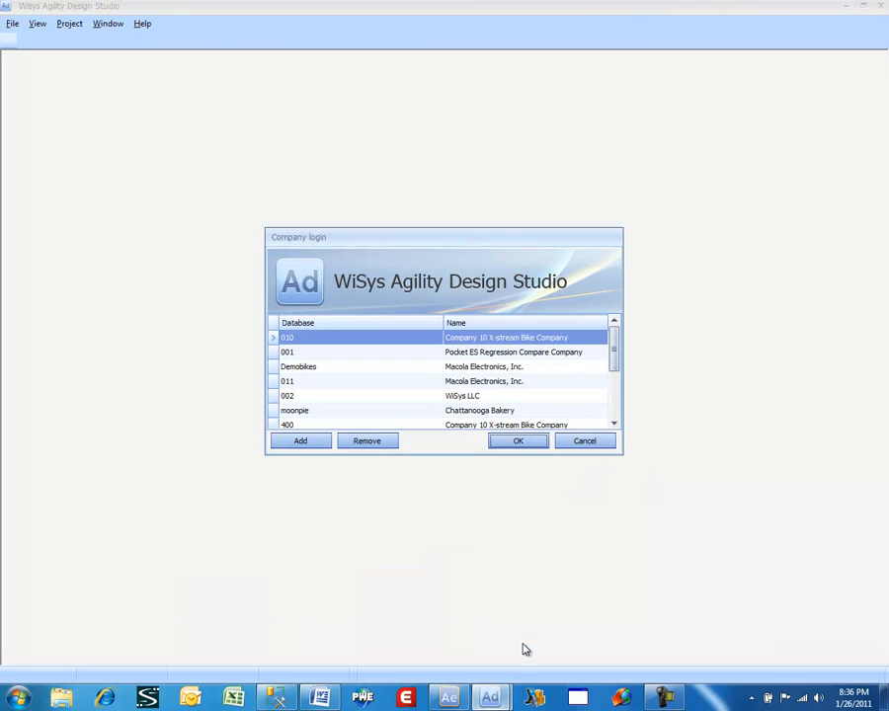
double_click(333, 341)
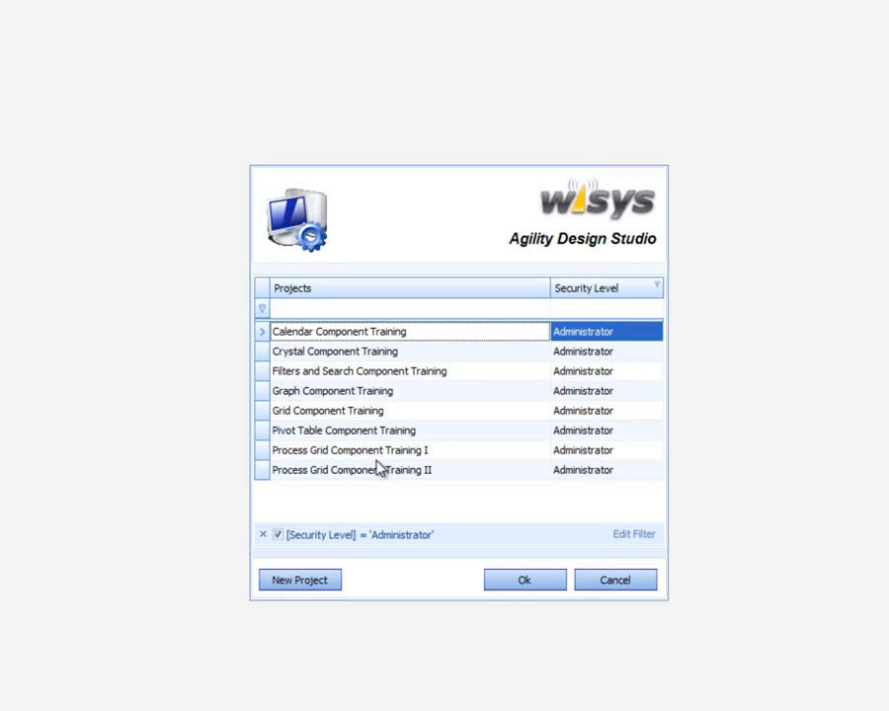
- Filter the project list by the WisysDeveloper security level and open the IM Views project
click(639, 314)
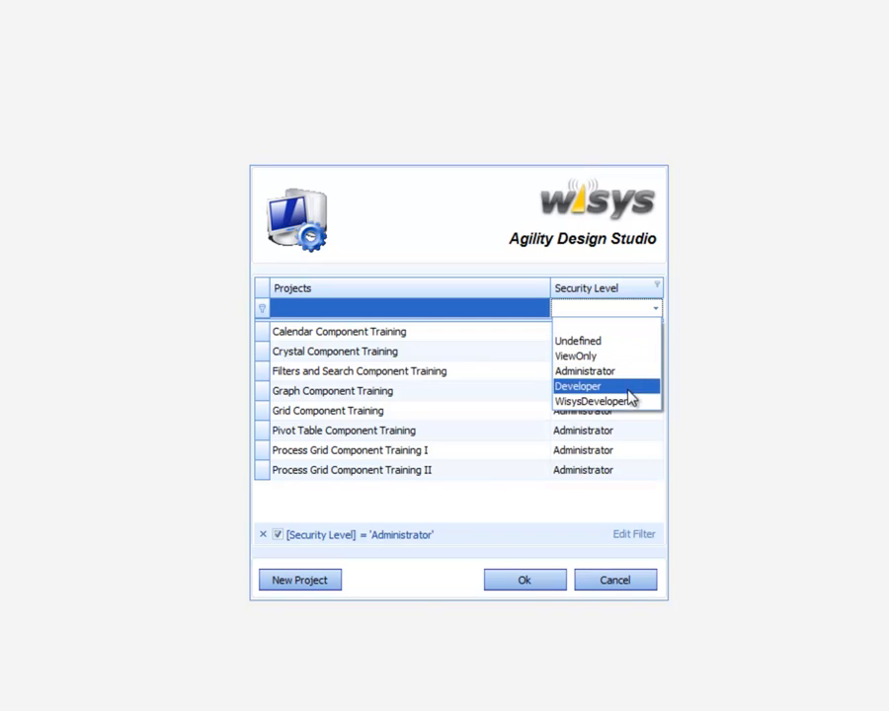
click(593, 401)
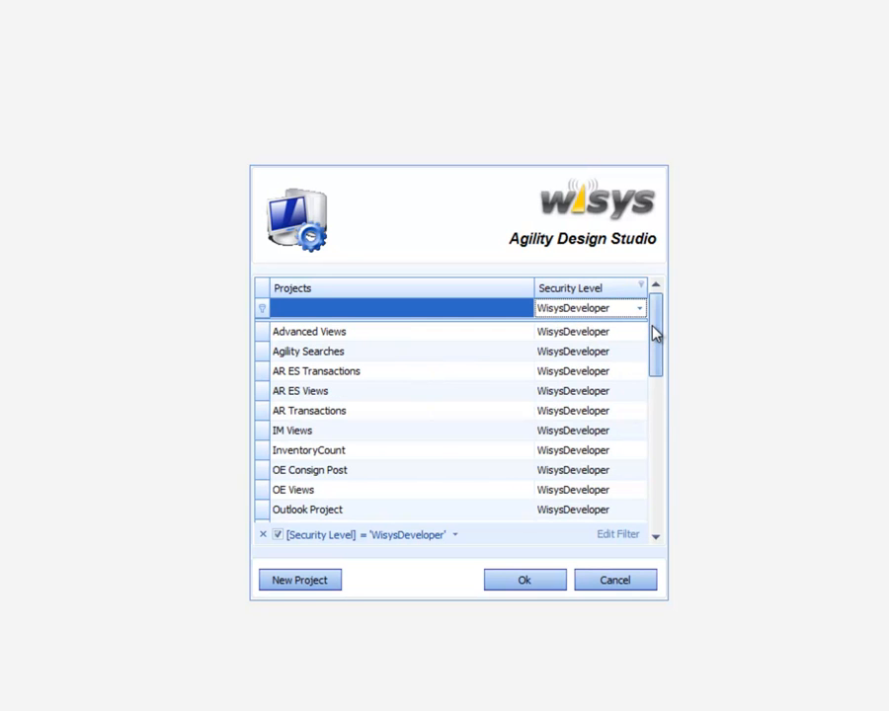
mouse_move(652, 332)
mouse_down()
mouse_move(653, 407)
mouse_move(665, 319)
mouse_up()
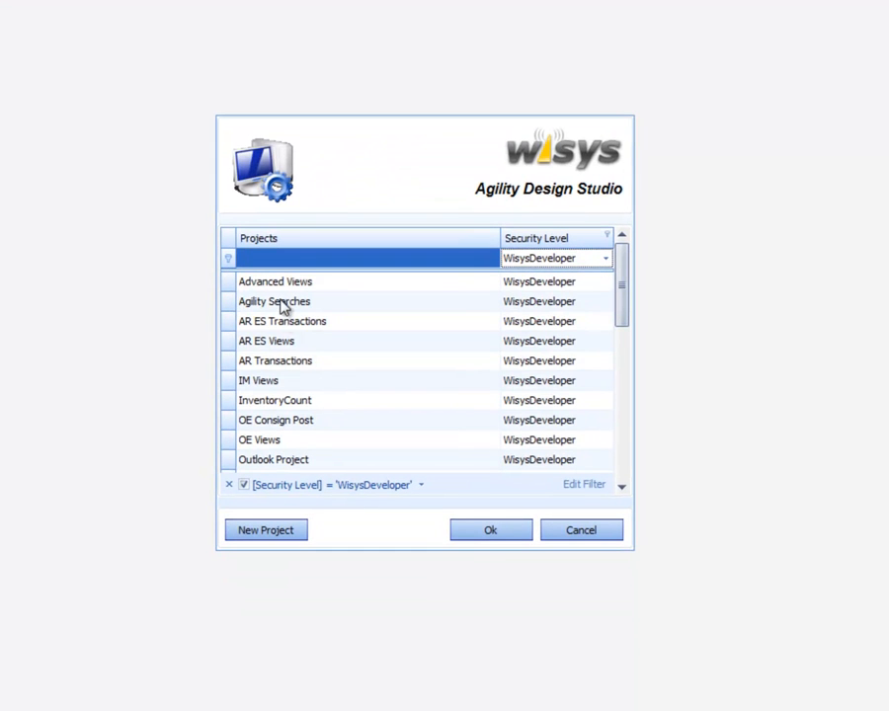
double_click(298, 384)
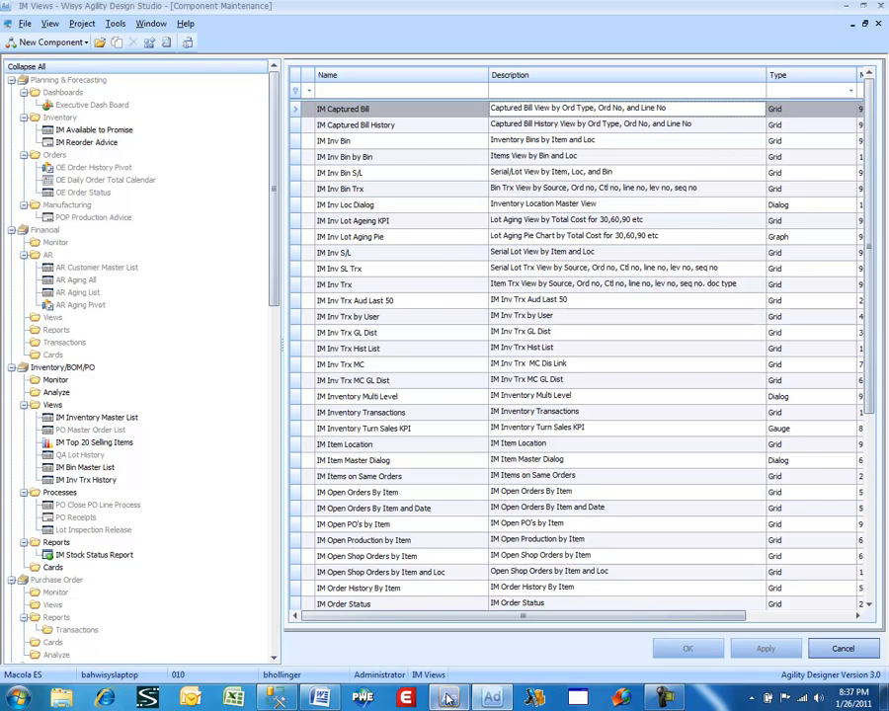
- Recheck the component name in Agility Explorer, then filter IM Views components in Design Studio by "im inven" and open IM Inventory Master List
click(447, 698)
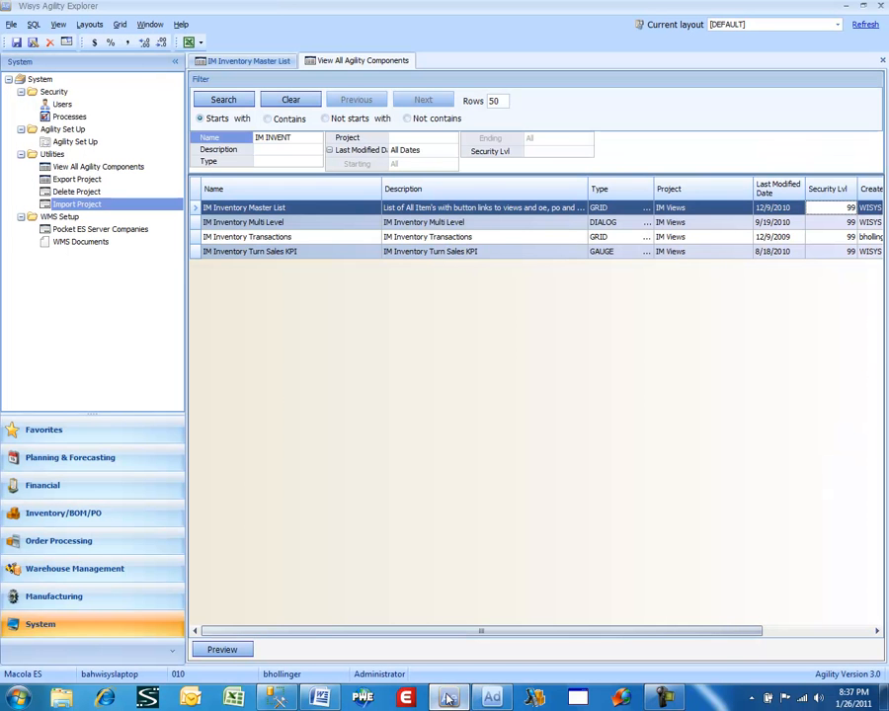
click(496, 699)
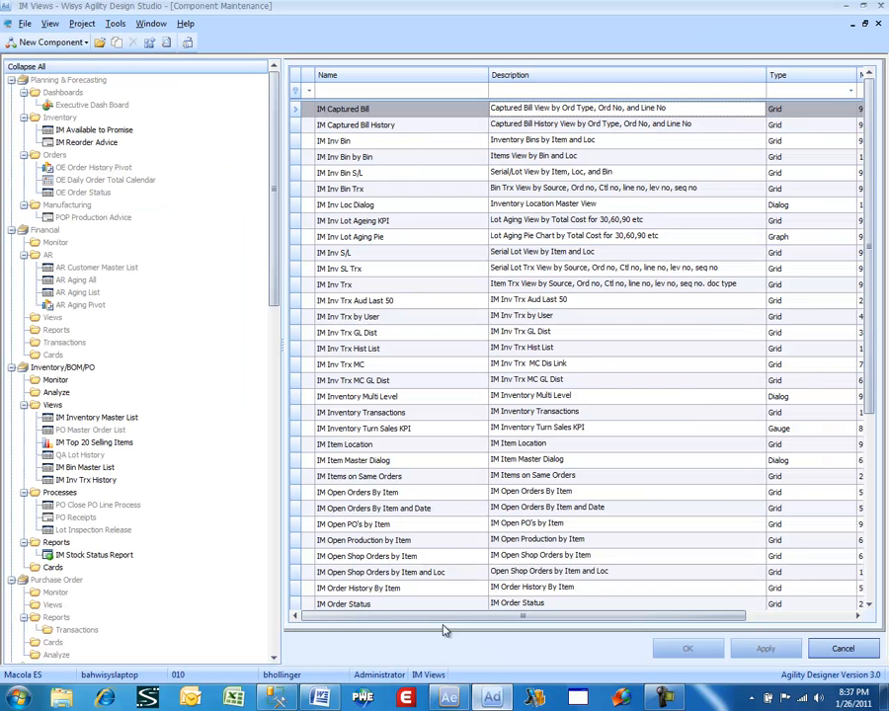
click(332, 91)
text(Im )
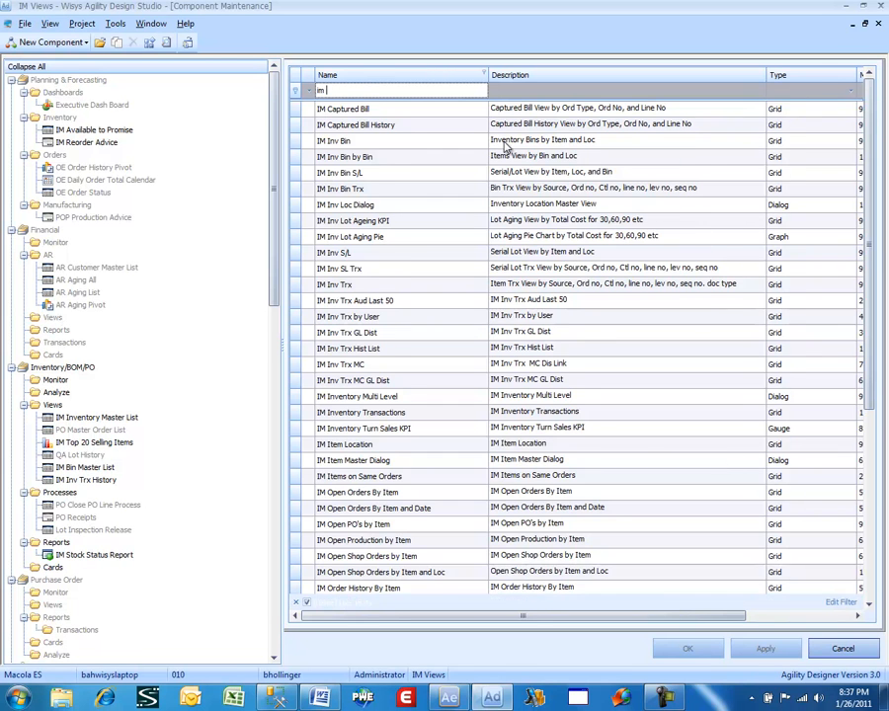
text(inven)
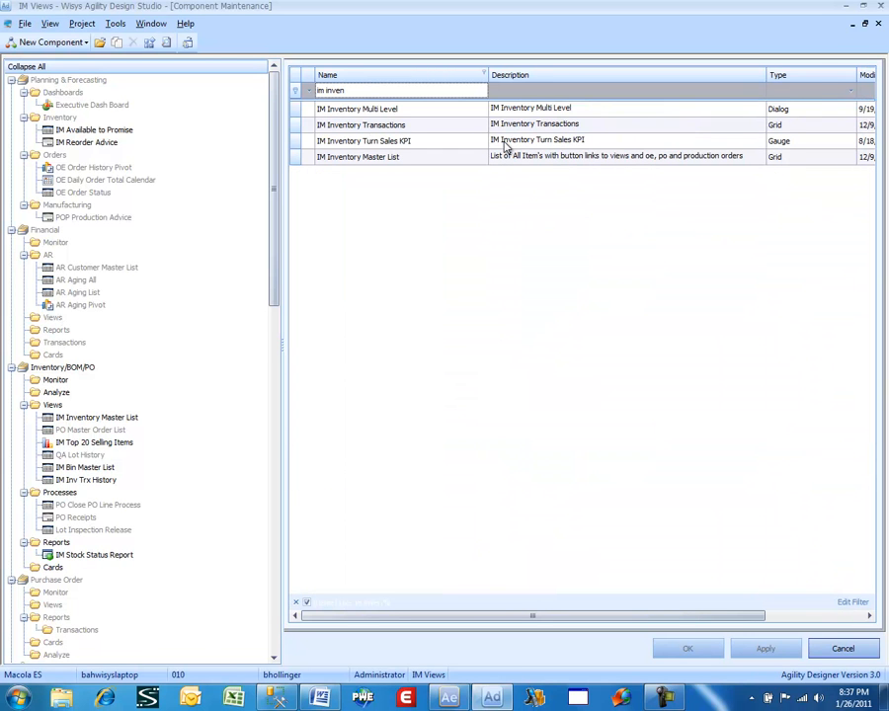
key(Return)
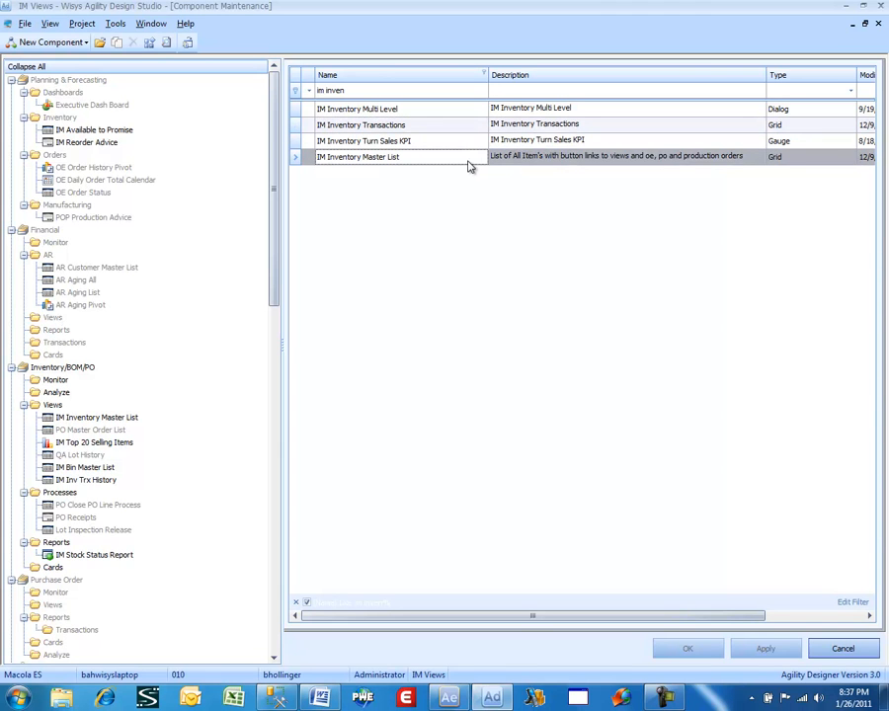
double_click(470, 165)
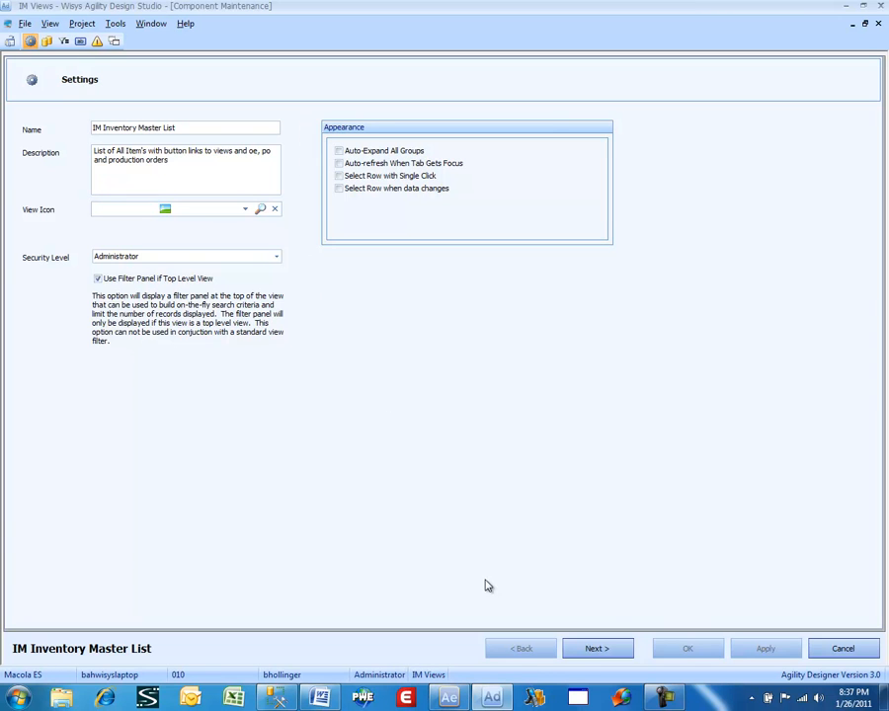
- Try selecting the price_uom column of imitmidx_wv in the component's SQL statement
click(574, 653)
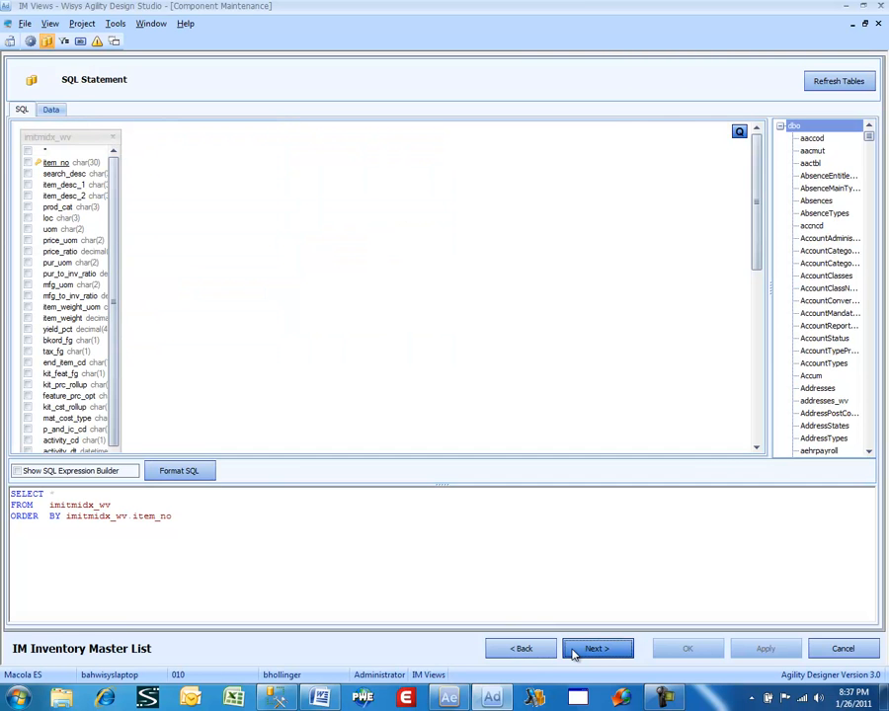
click(259, 525)
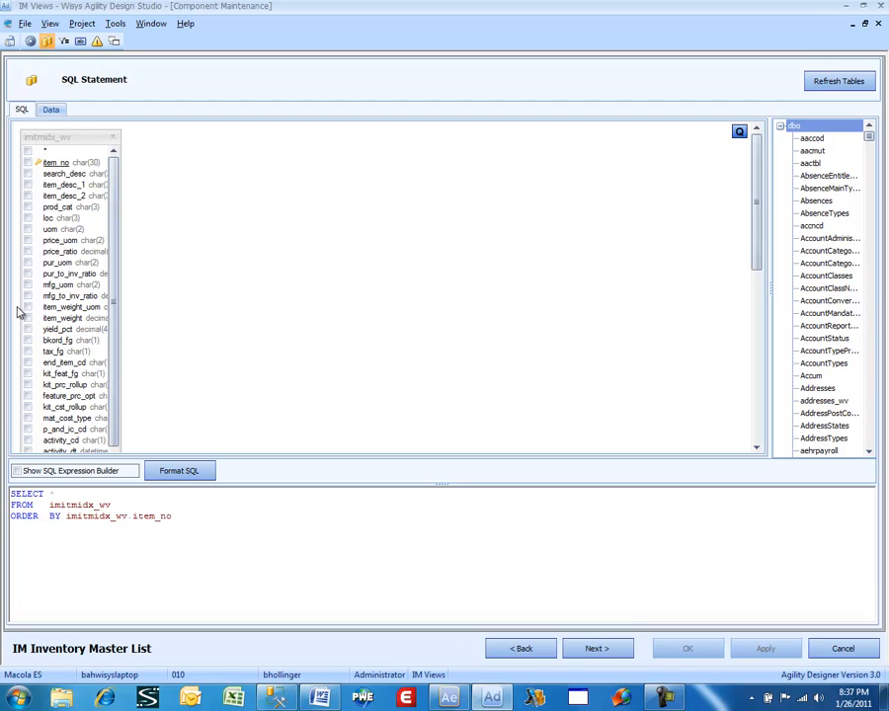
click(29, 240)
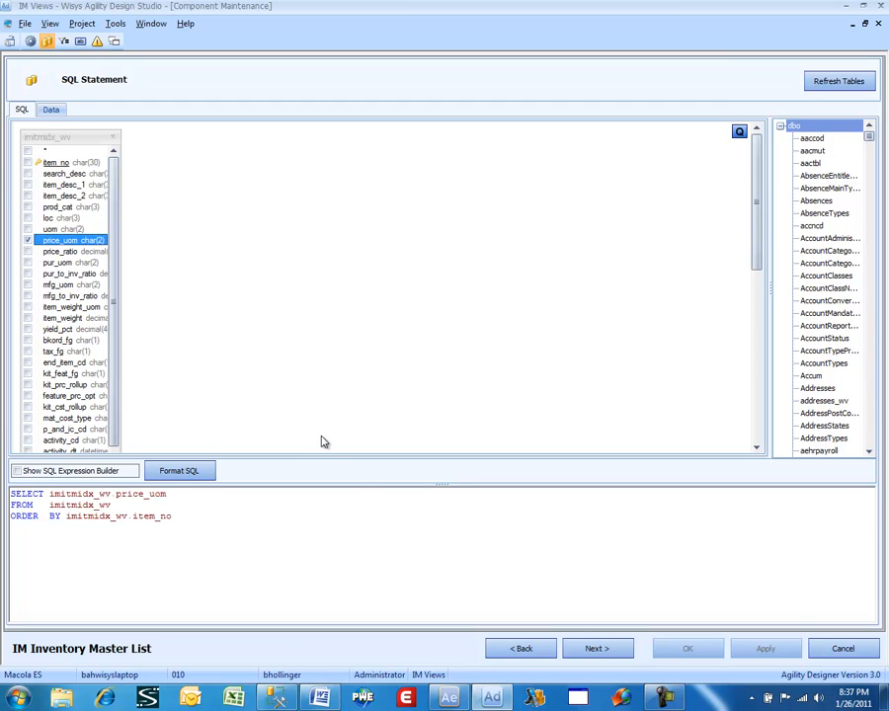
- Go on to the component's Buttons page and examine the Multi Level and Inv Location buttons, including Inv Location's linked columns
click(584, 651)
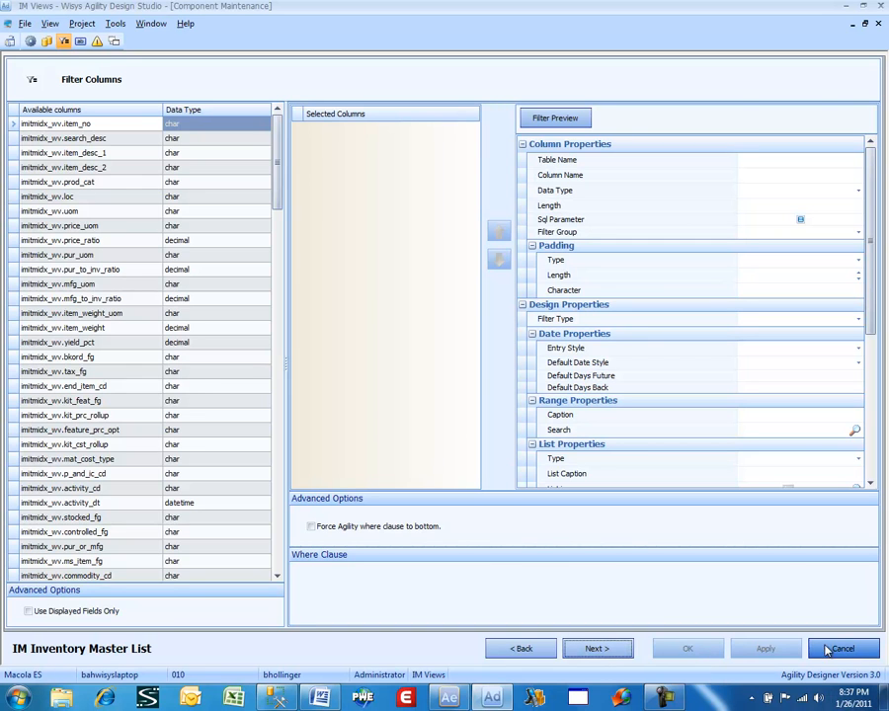
click(591, 647)
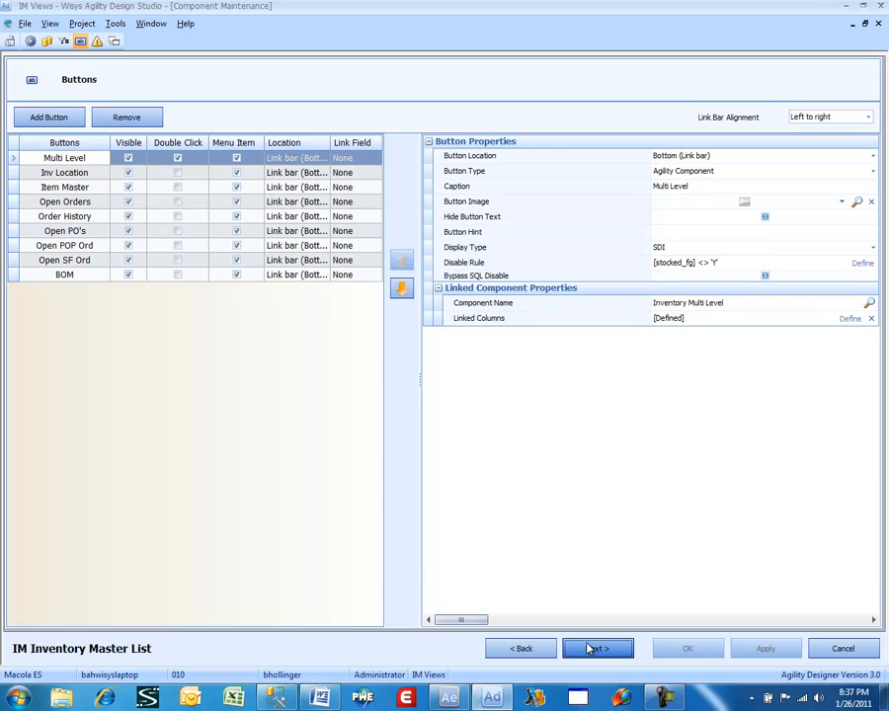
click(55, 160)
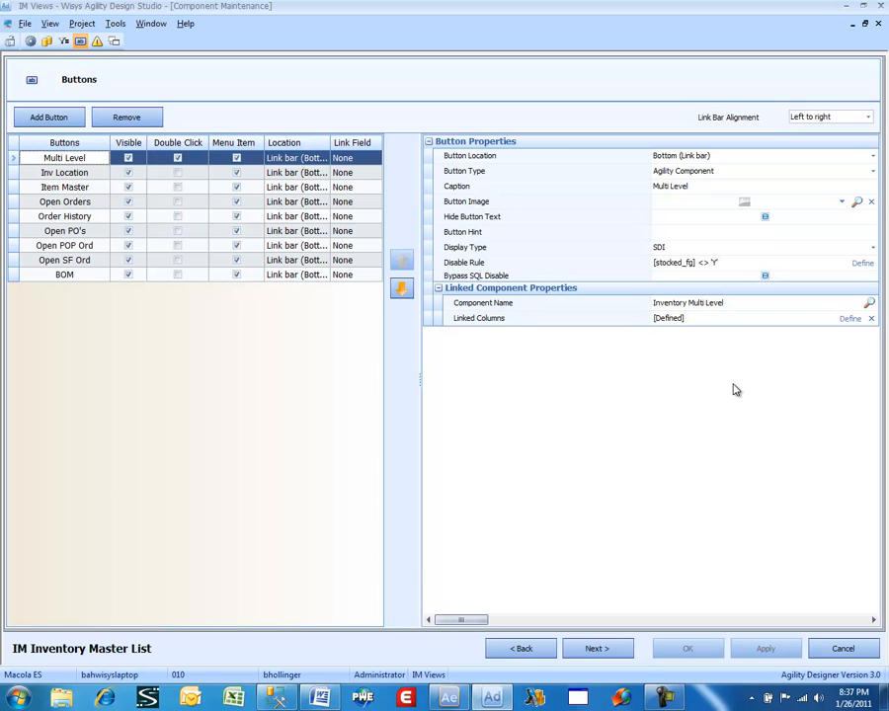
click(44, 172)
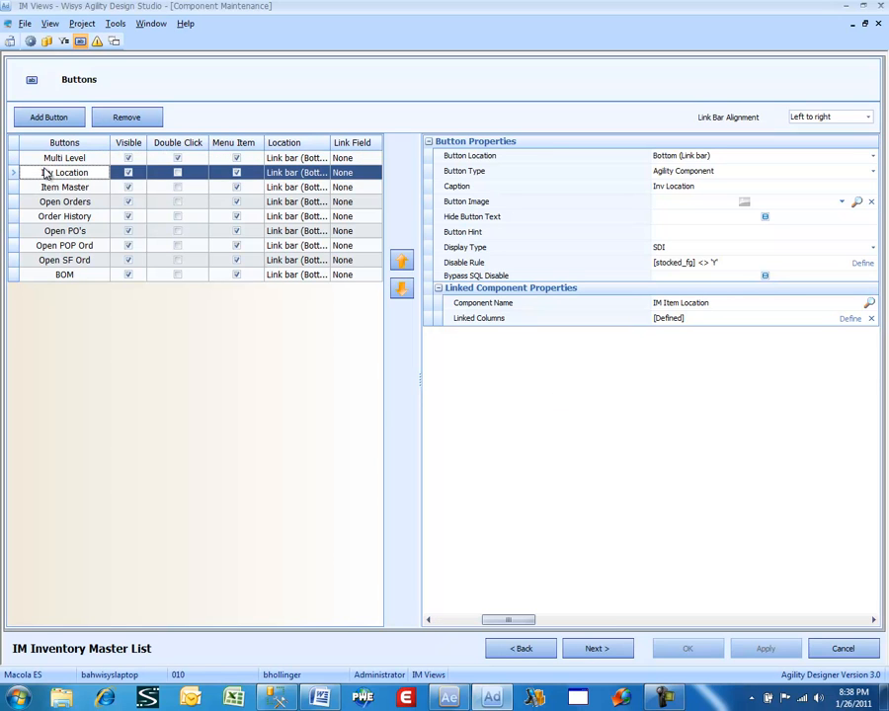
click(850, 321)
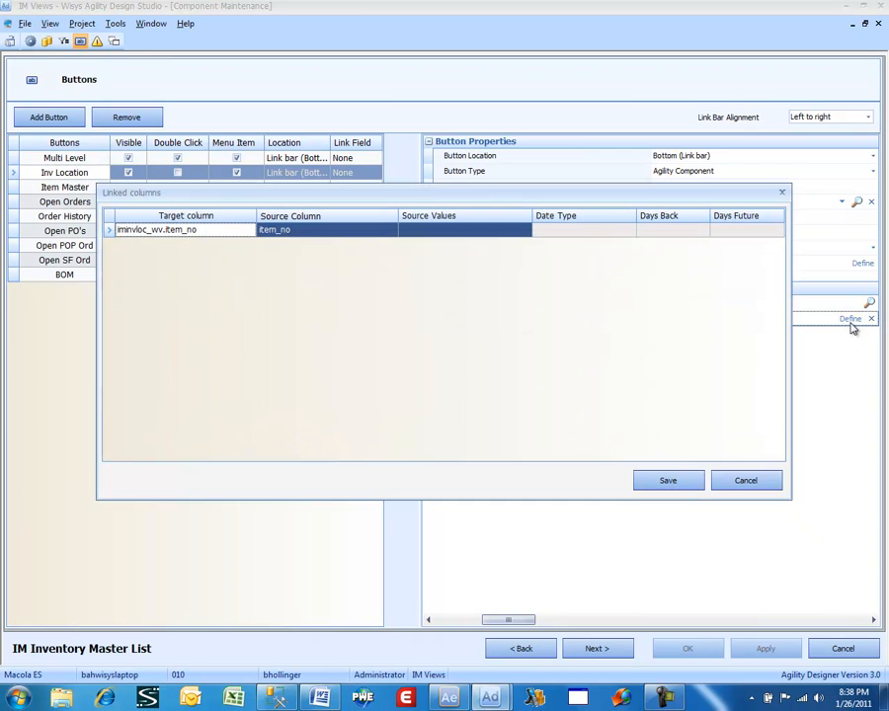
click(746, 481)
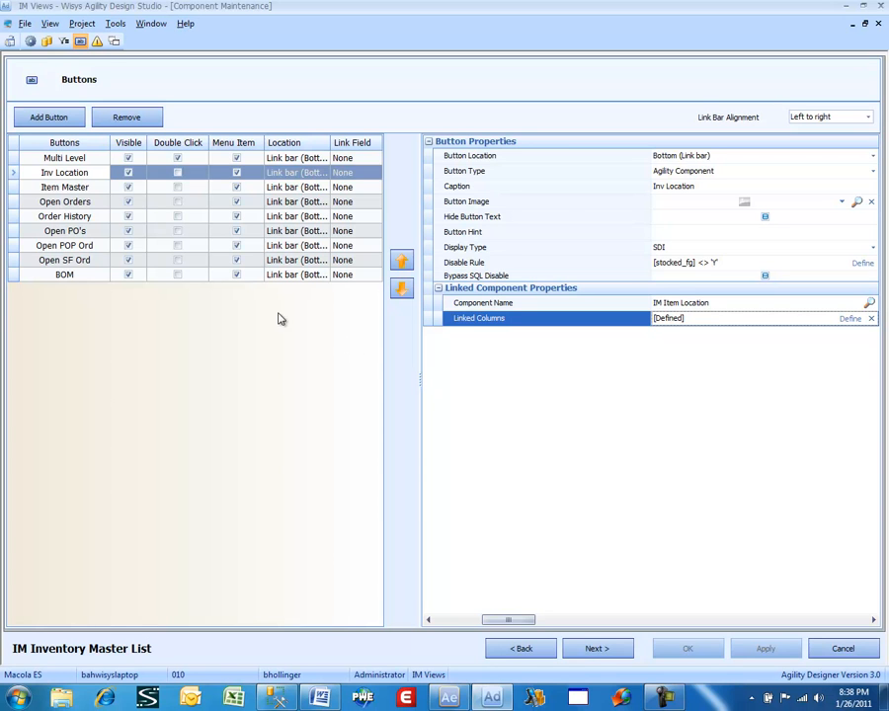
- Examine the properties of the Open Orders and Open PO's buttons, and close the component without saving
click(65, 201)
click(66, 231)
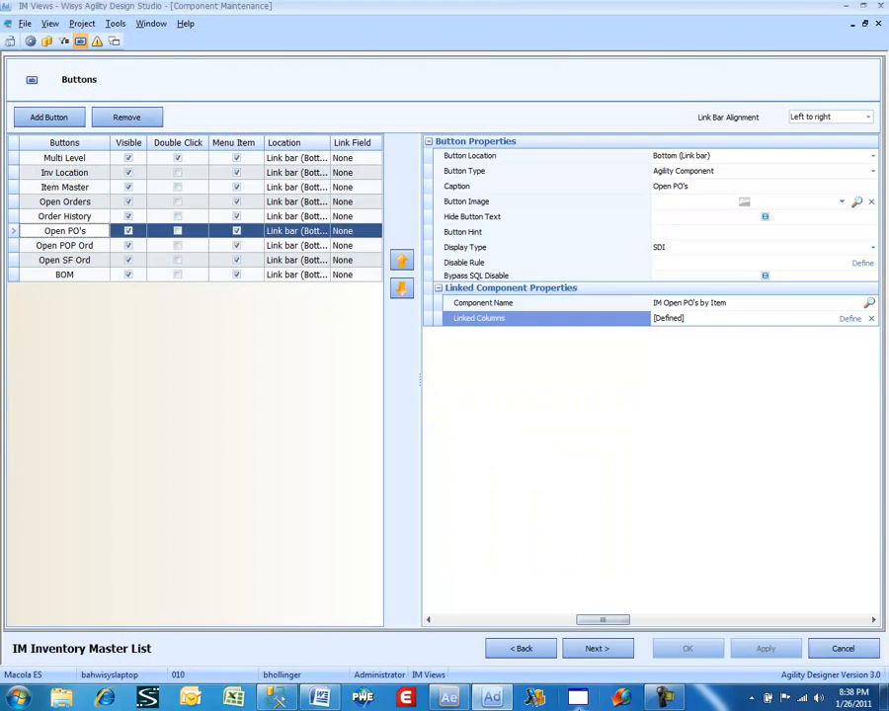
click(832, 652)
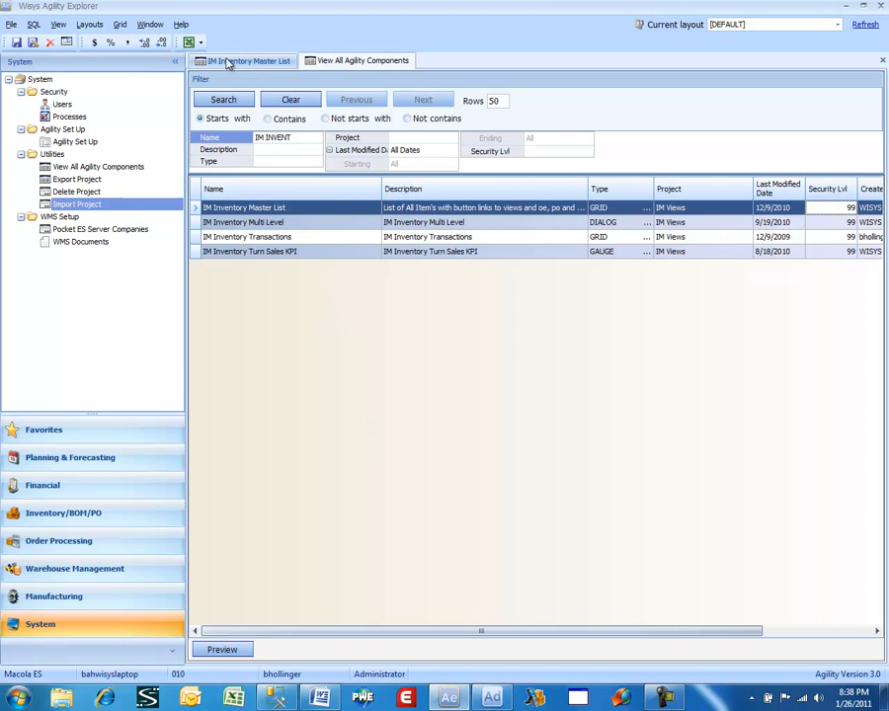
- Compare the link buttons available for BIKEPS, BIKEPF, BIKEPPF and BIKEPP in Agility Explorer's IM Inventory Master List, and return to View All Agility Components
click(278, 61)
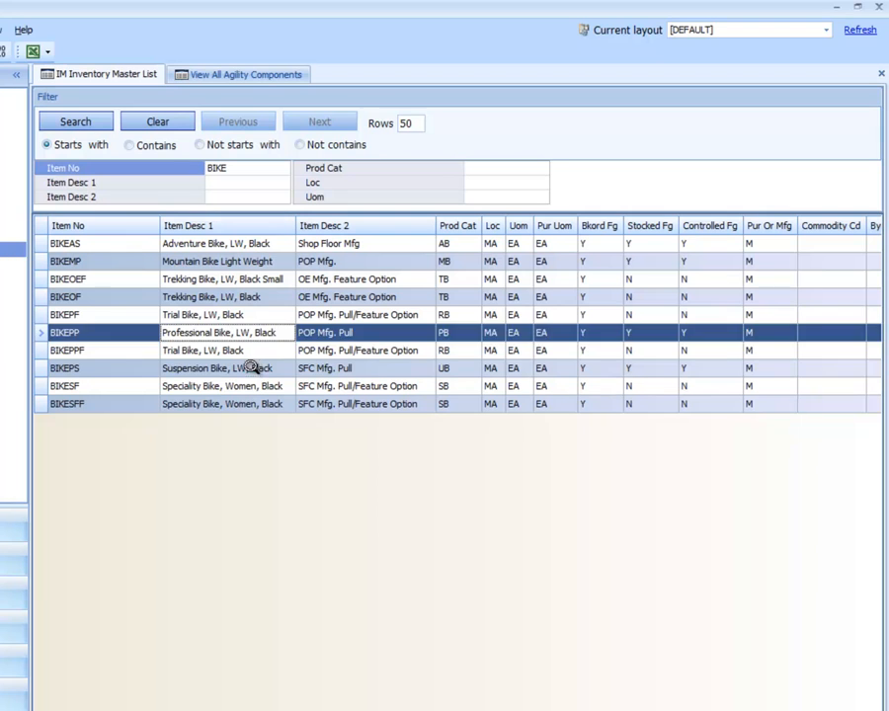
click(367, 302)
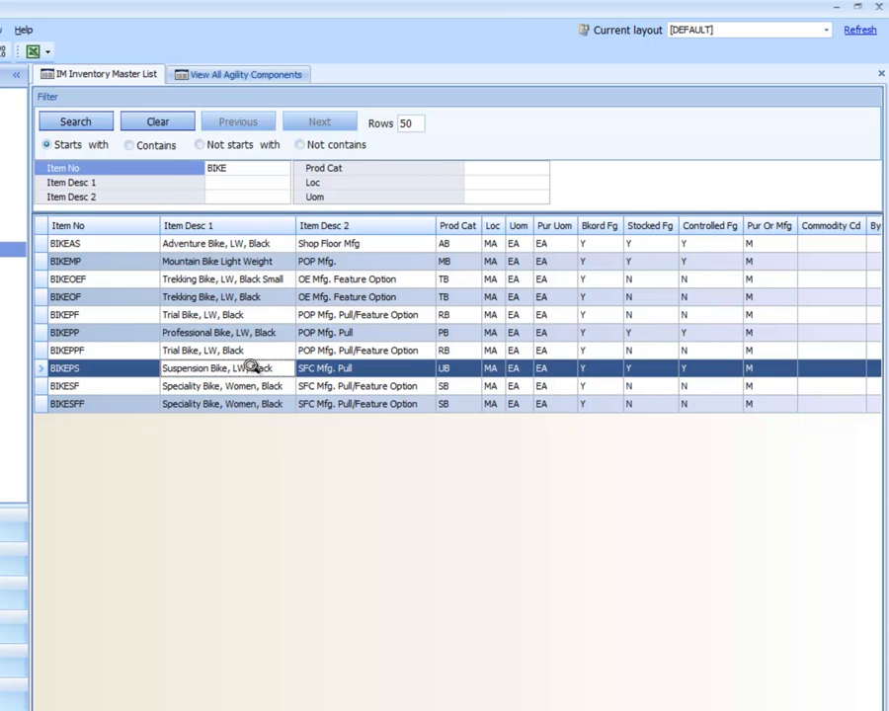
click(234, 313)
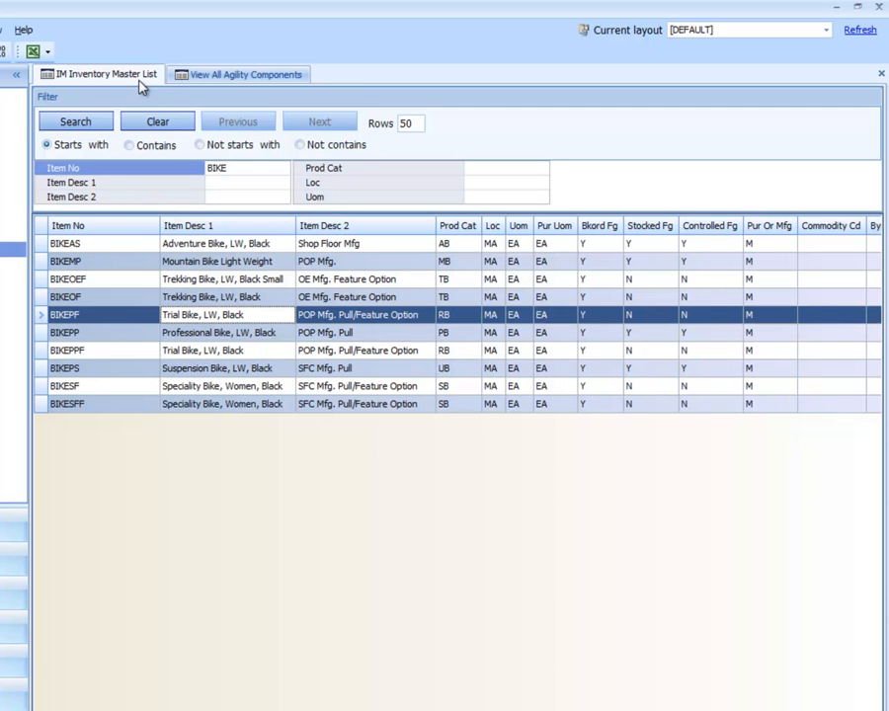
click(206, 349)
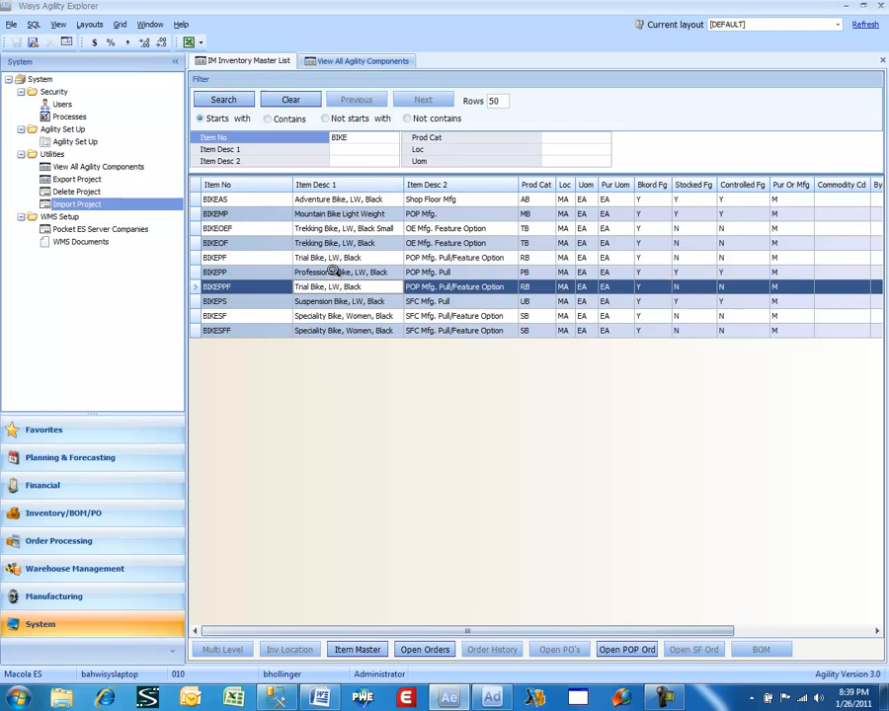
click(333, 268)
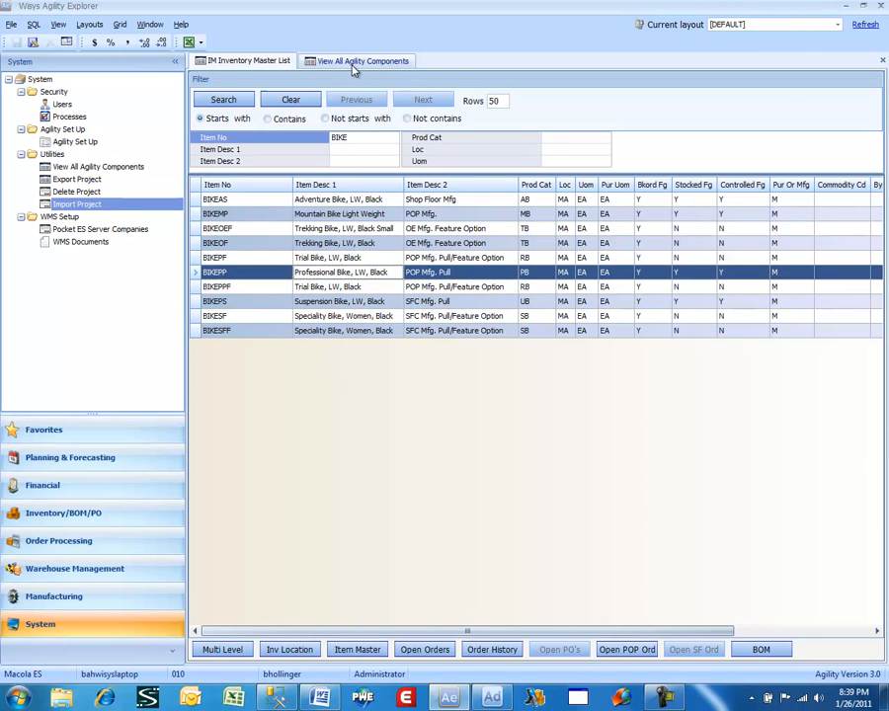
click(355, 61)
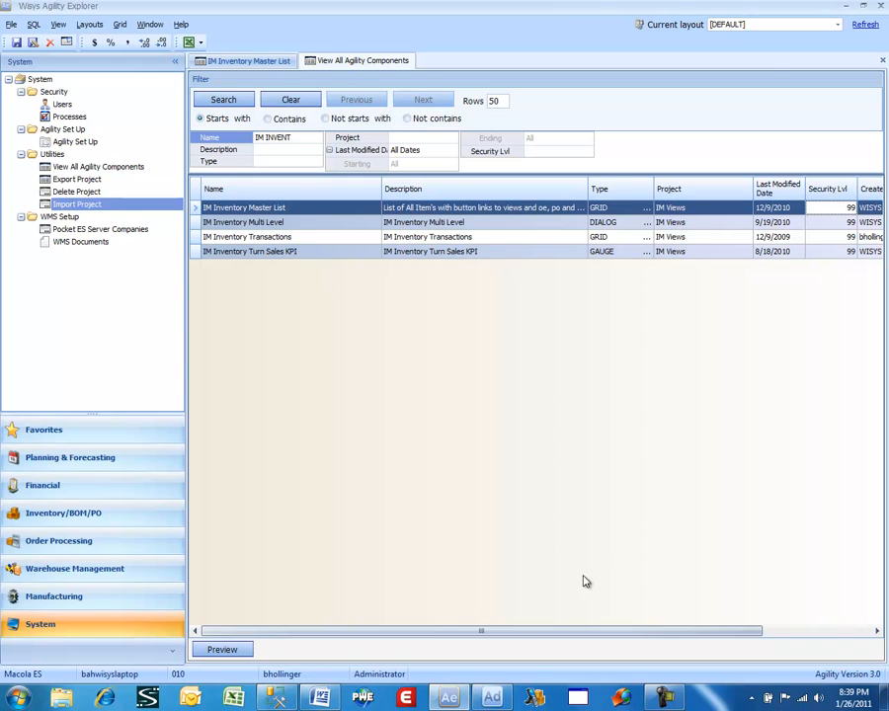
- Switch to Agility Design Studio, close the IM Views component list and reopen the project list
click(491, 696)
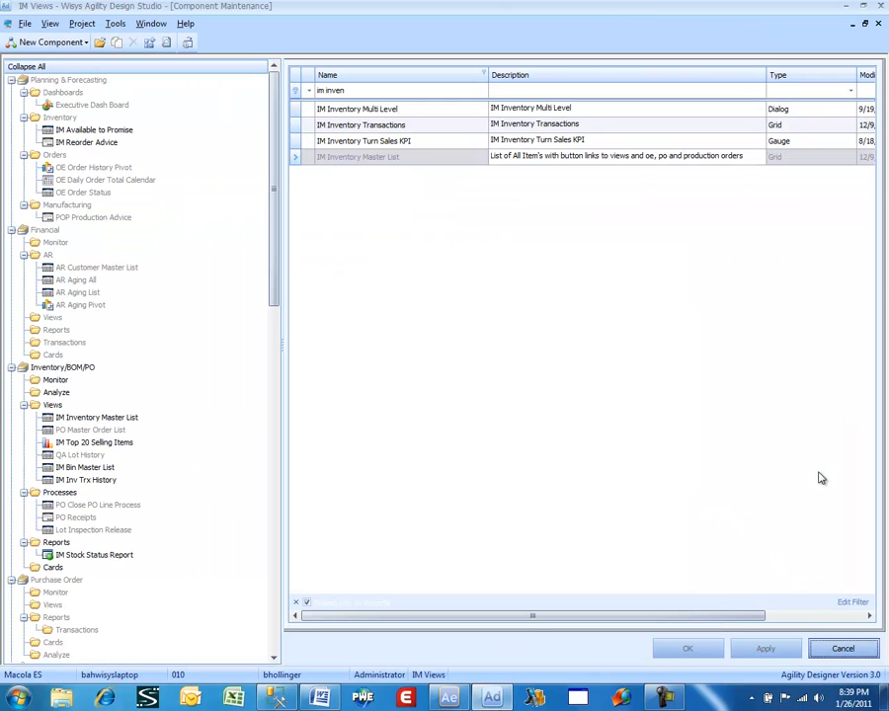
click(843, 649)
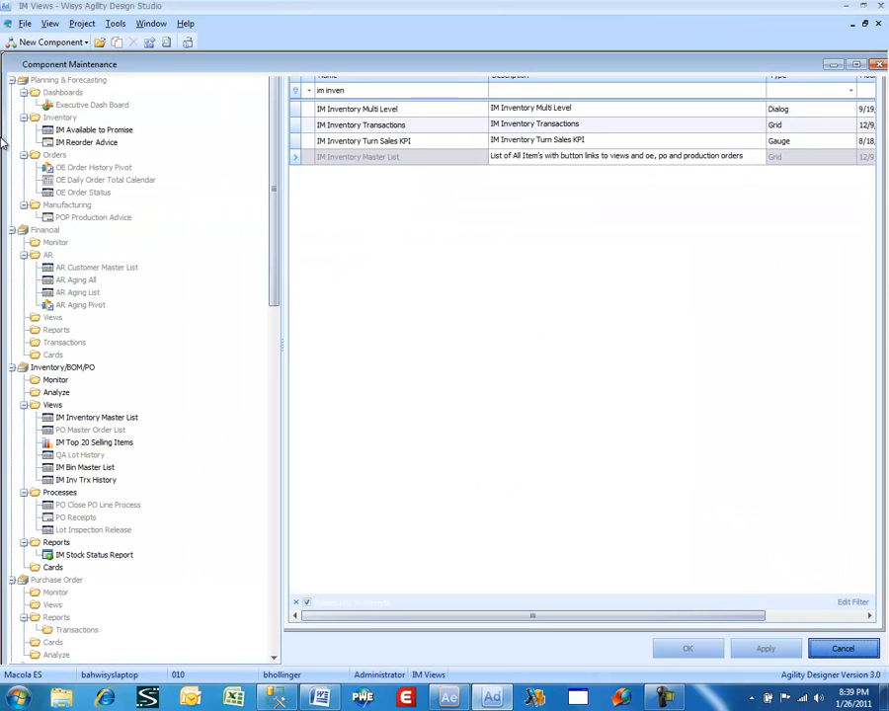
click(10, 44)
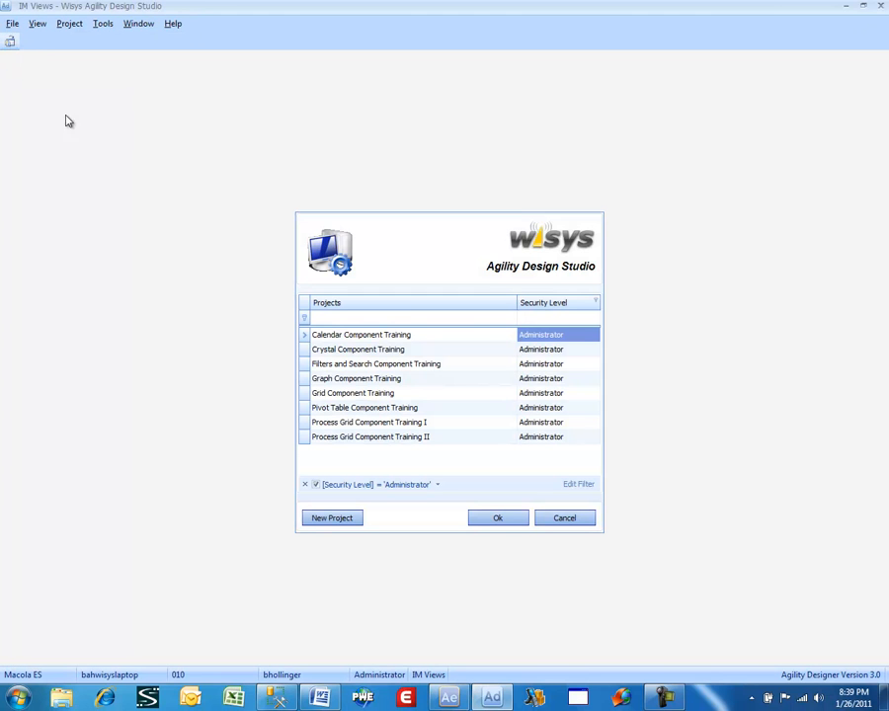
- Filter the reopened project list to show projects with the WisysDeveloper security level
click(579, 324)
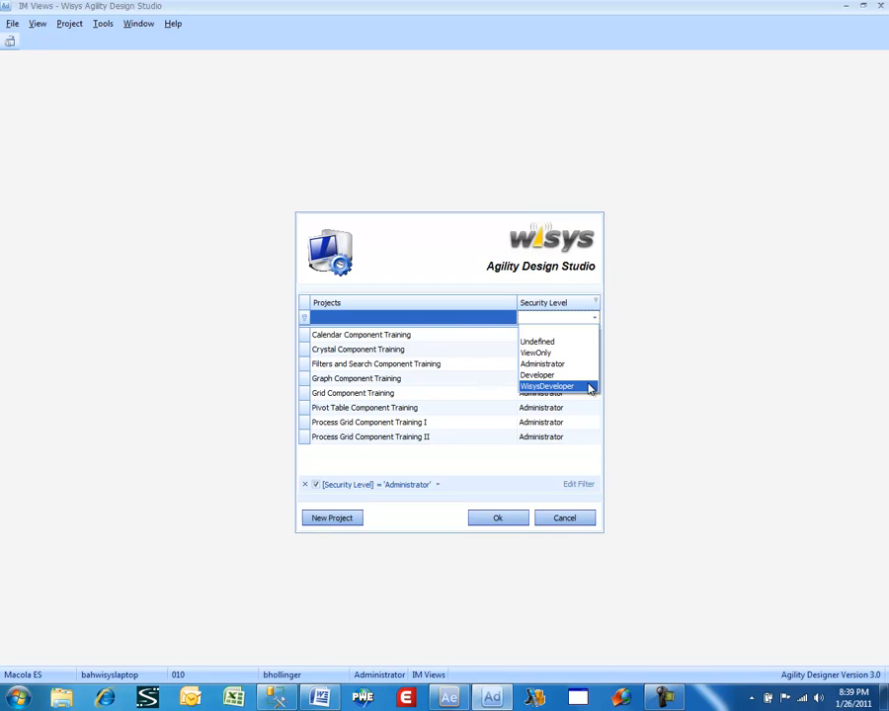
click(548, 387)
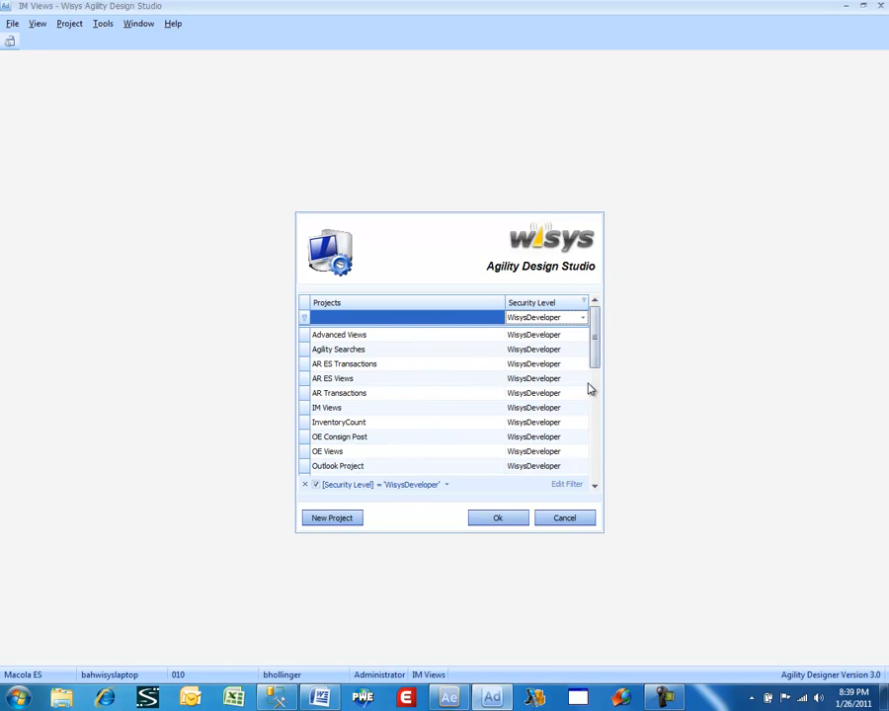
mouse_move(595, 340)
mouse_down()
mouse_move(612, 429)
mouse_move(608, 465)
mouse_move(609, 335)
mouse_up()
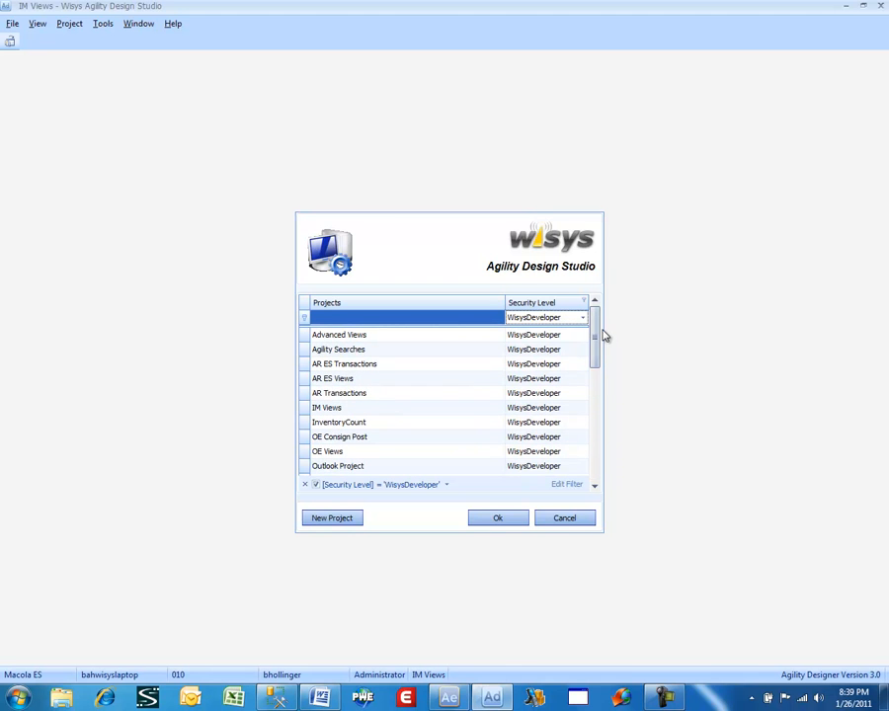